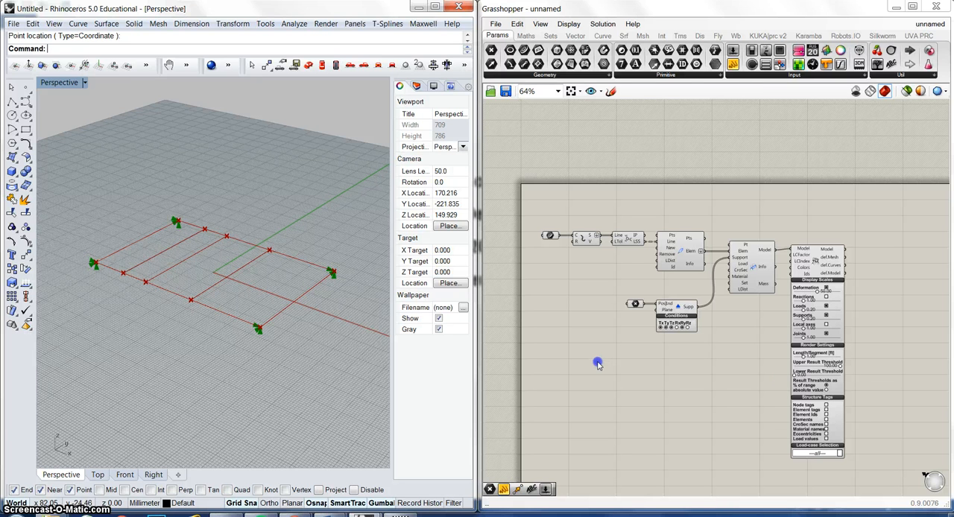
Step: Delete all existing geometry from the Rhino viewport and all components from the Grasshopper canvas
{"action": "right_click_drag", "start_coordinate": [597, 358], "coordinate": [600, 301]}
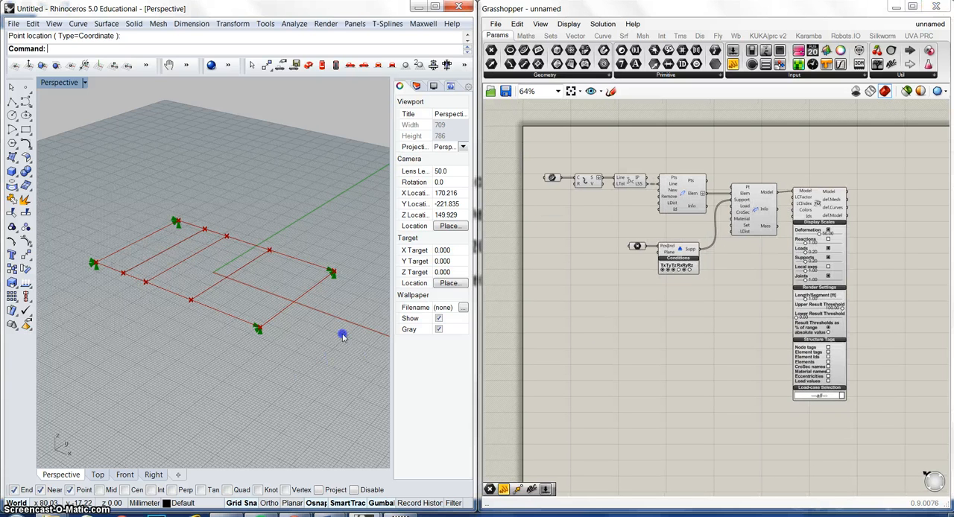
{"action": "left_click_drag", "start_coordinate": [342, 337], "coordinate": [92, 202]}
{"action": "key", "text": "Delete"}
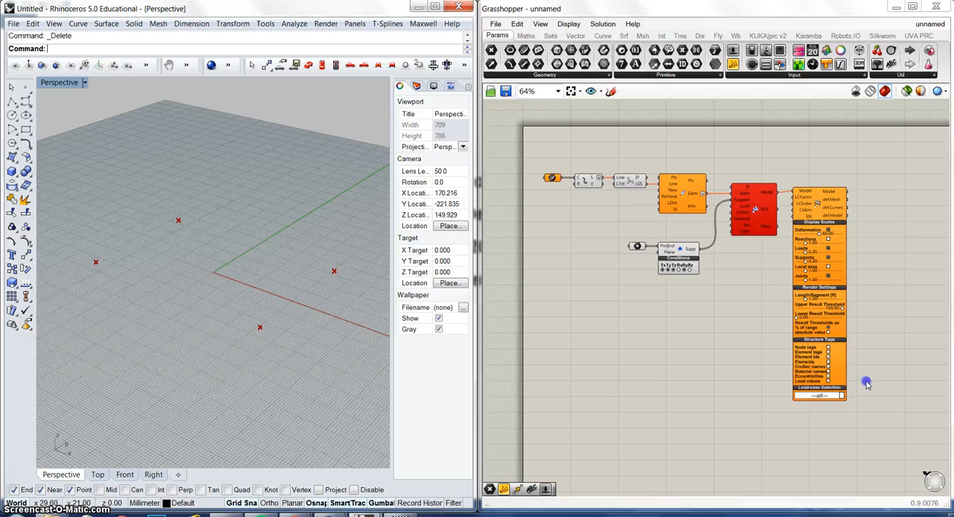
{"action": "left_click_drag", "start_coordinate": [865, 383], "coordinate": [543, 149]}
{"action": "key", "text": "Delete"}
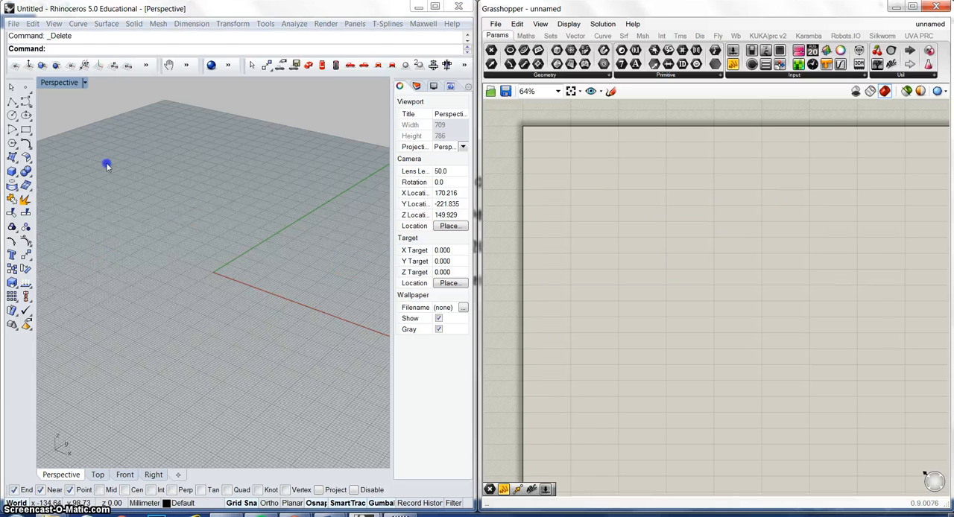
Step: Draw a corner-to-corner rectangle on the ground plane in the Perspective view, enclosing the origin
{"action": "left_click", "coordinate": [26, 128]}
{"action": "left_click", "coordinate": [182, 208]}
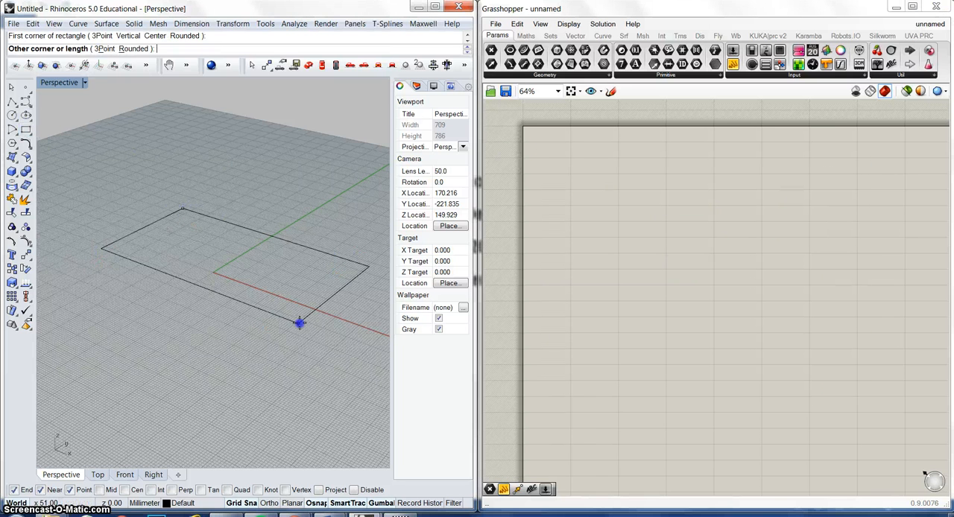
{"action": "left_click", "coordinate": [250, 323]}
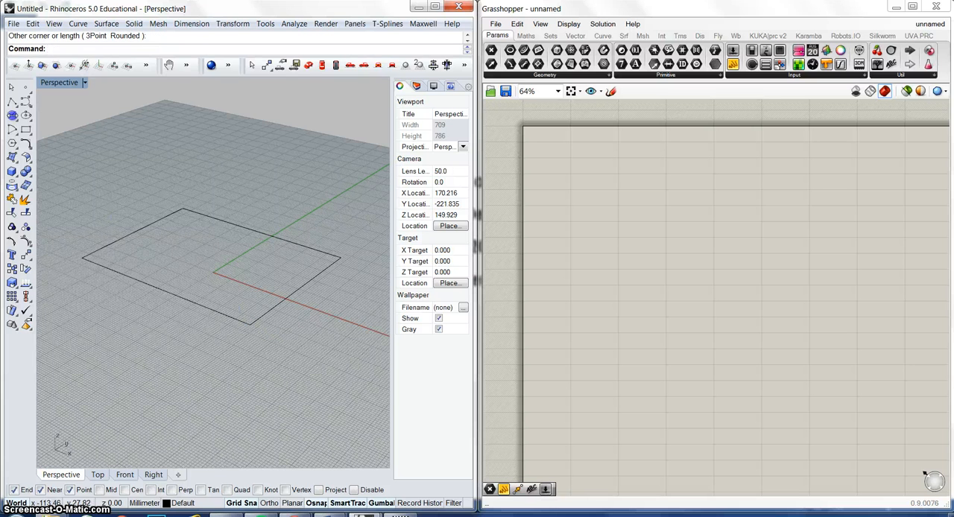
Step: Draw two separate straight polylines across the rectangle, parallel to the Y axis and joining its opposite edges
{"action": "left_click", "coordinate": [12, 101]}
{"action": "left_click", "coordinate": [120, 274]}
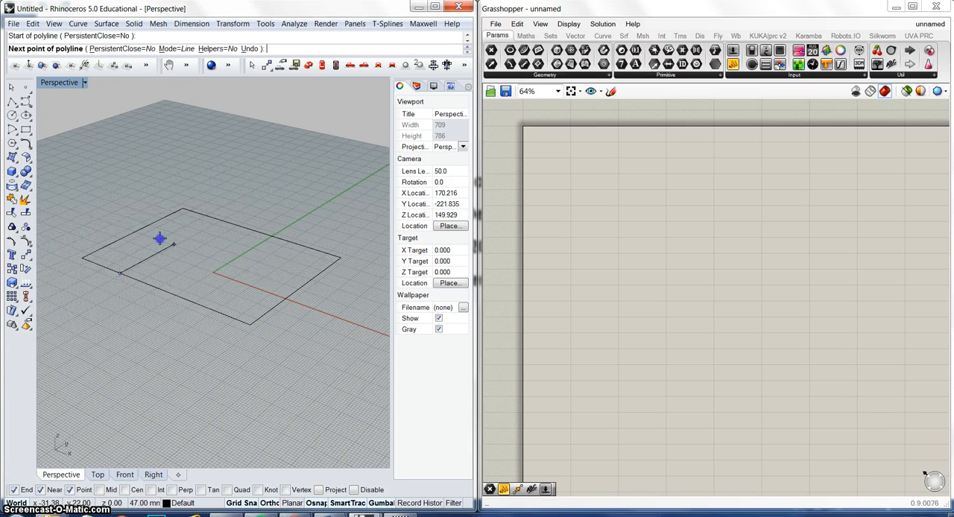
{"action": "left_click", "coordinate": [219, 222]}
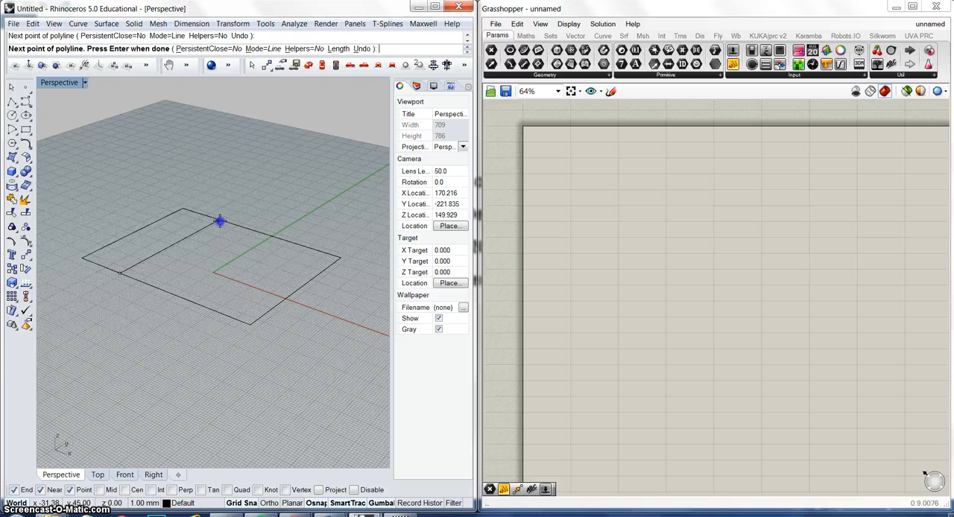
{"action": "key", "text": "Return"}
{"action": "key", "text": "Return"}
{"action": "left_click", "coordinate": [181, 297]}
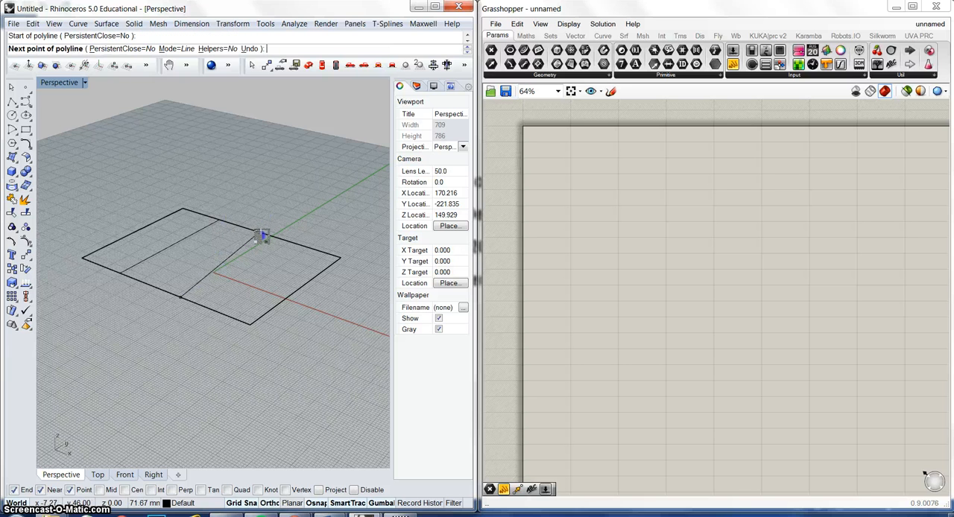
{"action": "left_click", "coordinate": [276, 237]}
{"action": "key", "text": "Return"}
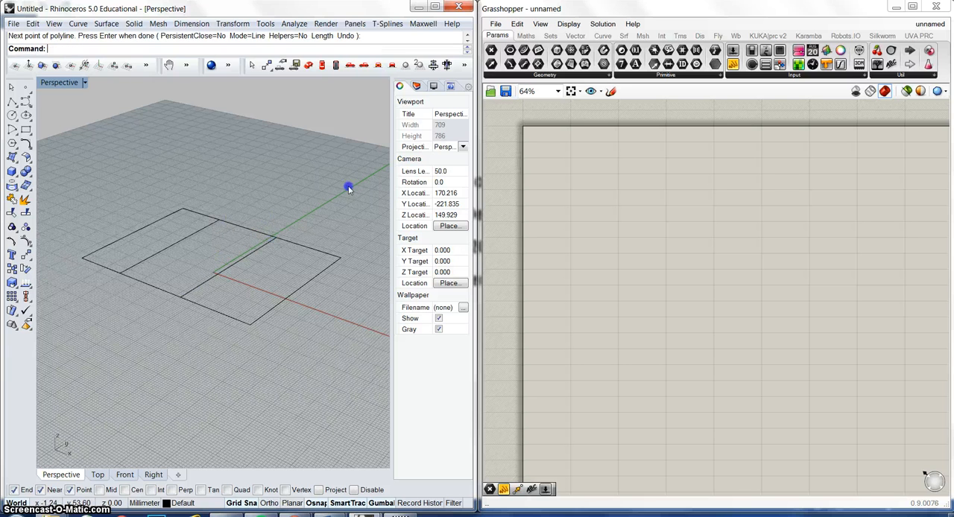
Step: Add a Curve parameter to the Grasshopper canvas and reference the rectangle and both cross lines in it
{"action": "double_click", "coordinate": [571, 180]}
{"action": "type", "text": "crv"}
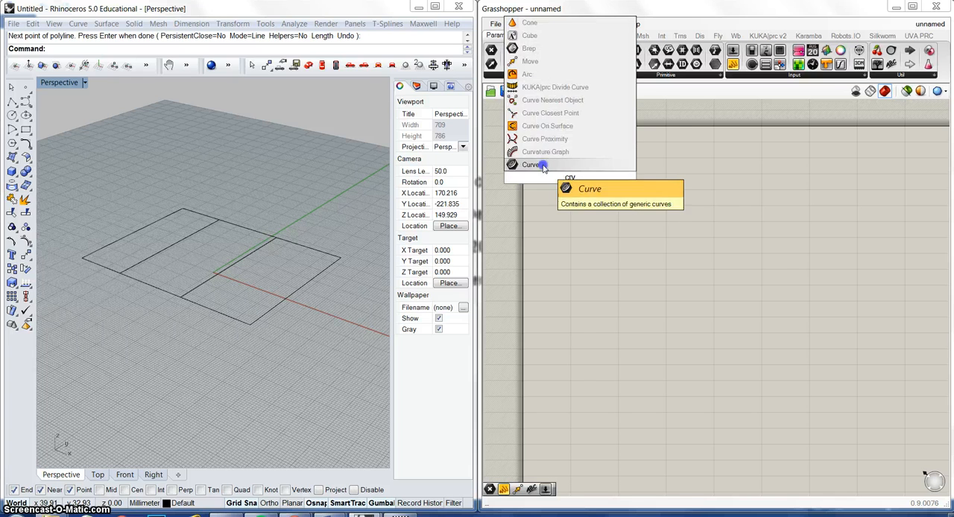
{"action": "left_click", "coordinate": [548, 162]}
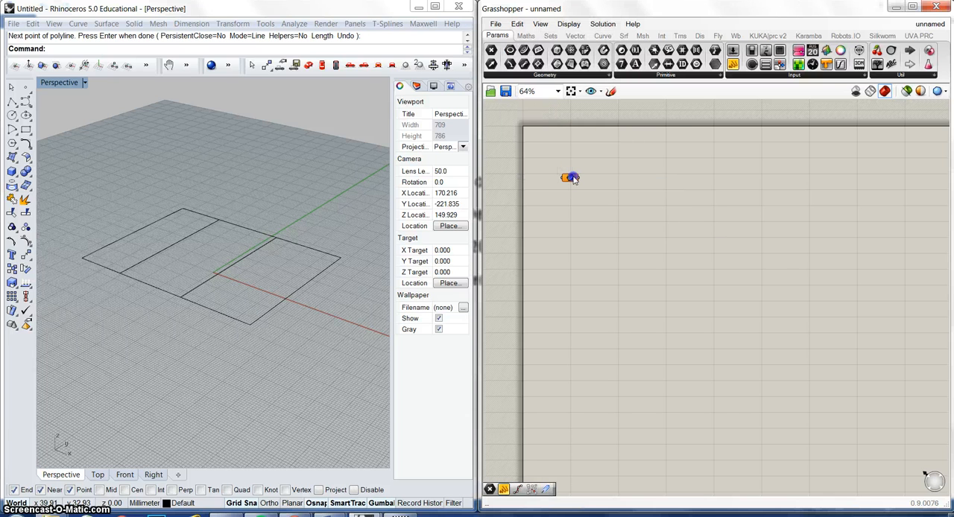
{"action": "right_click", "coordinate": [571, 179]}
{"action": "left_click", "coordinate": [661, 348]}
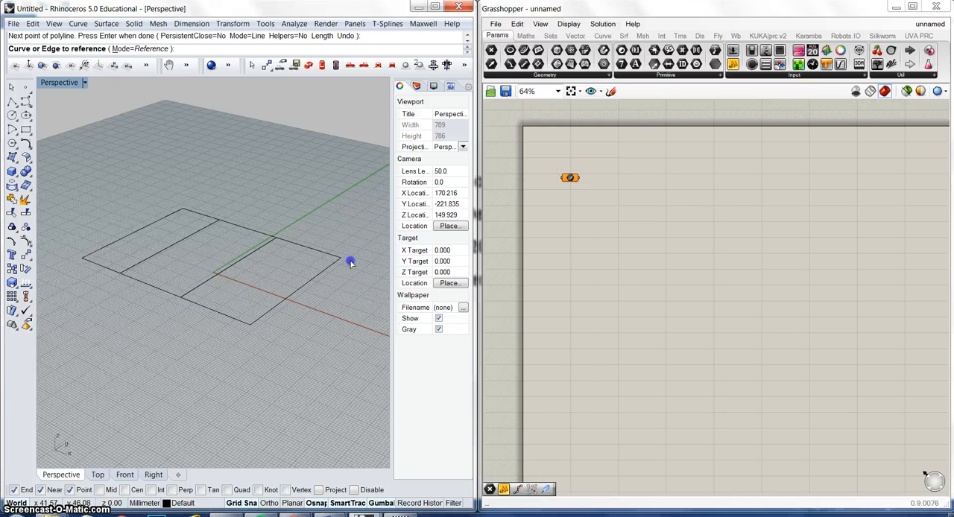
{"action": "left_click_drag", "start_coordinate": [348, 340], "coordinate": [82, 173]}
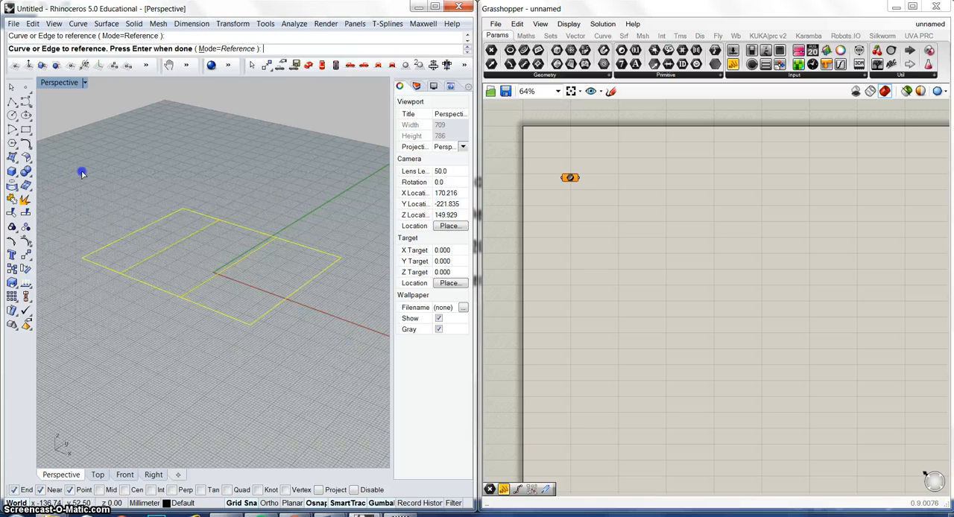
{"action": "key", "text": "Return"}
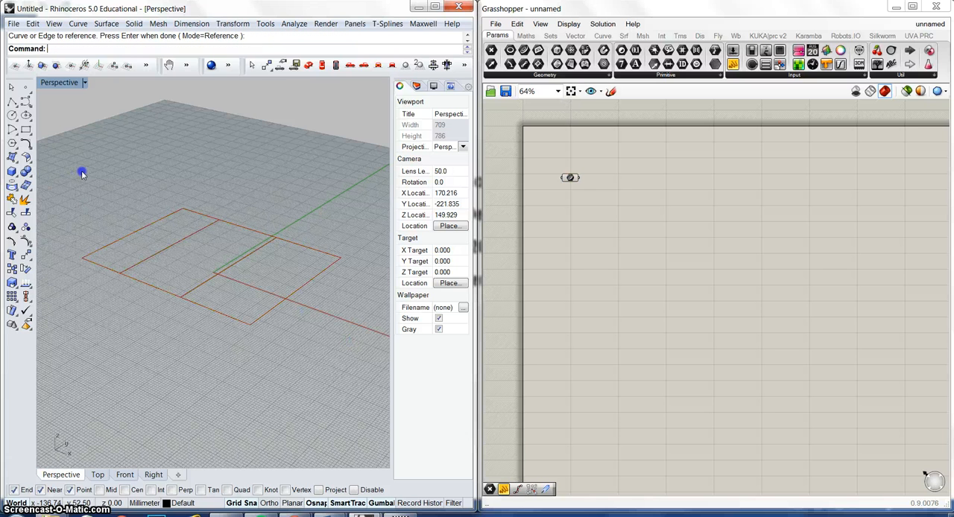
Step: Add an Explode component beside the Curve parameter and connect the curves to its C input
{"action": "double_click", "coordinate": [619, 179]}
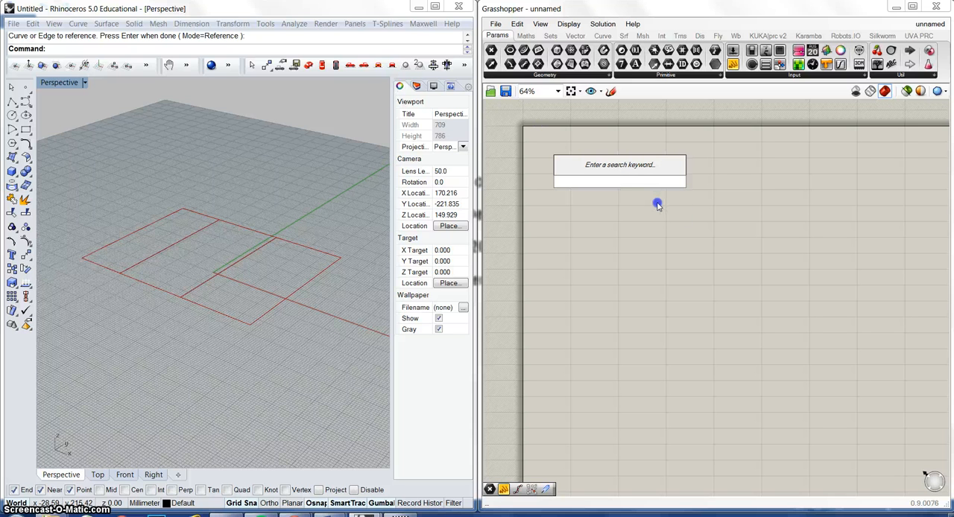
{"action": "type", "text": "ex"}
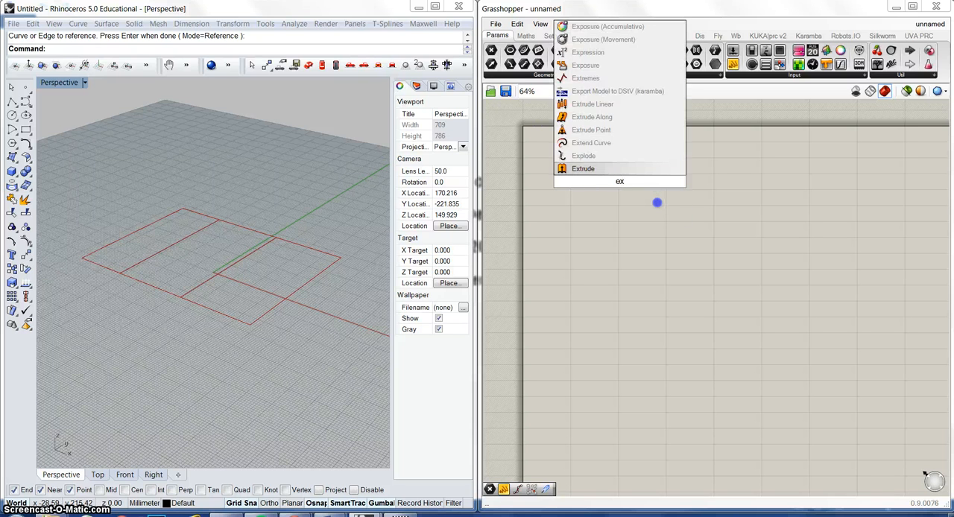
{"action": "key", "text": "Return"}
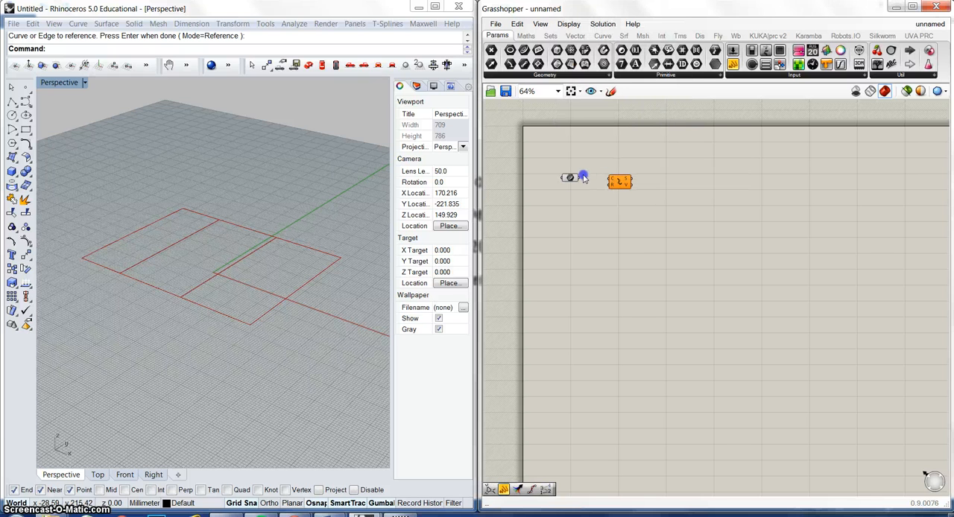
{"action": "left_click_drag", "start_coordinate": [579, 178], "coordinate": [607, 181]}
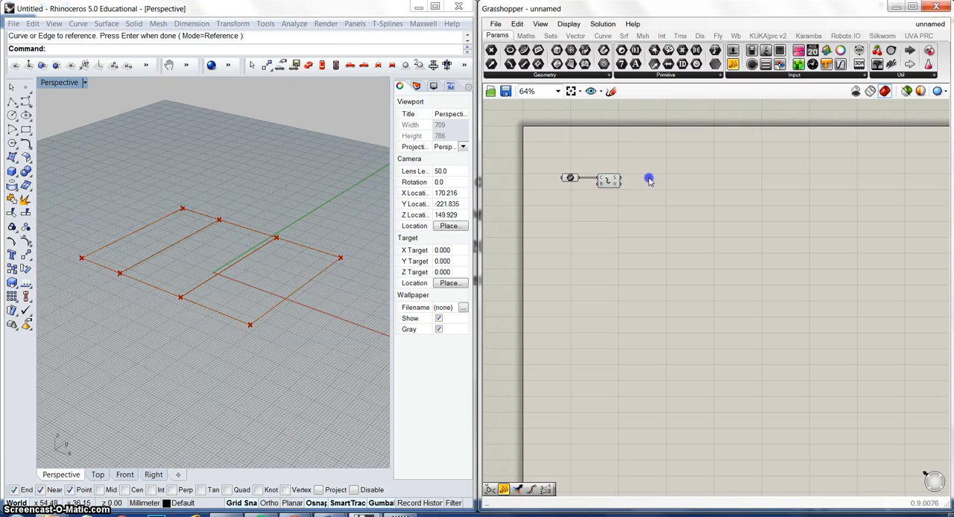
Step: Add a Karamba Line-Line Intersection component and connect the exploded segments to its Line input
{"action": "double_click", "coordinate": [651, 180]}
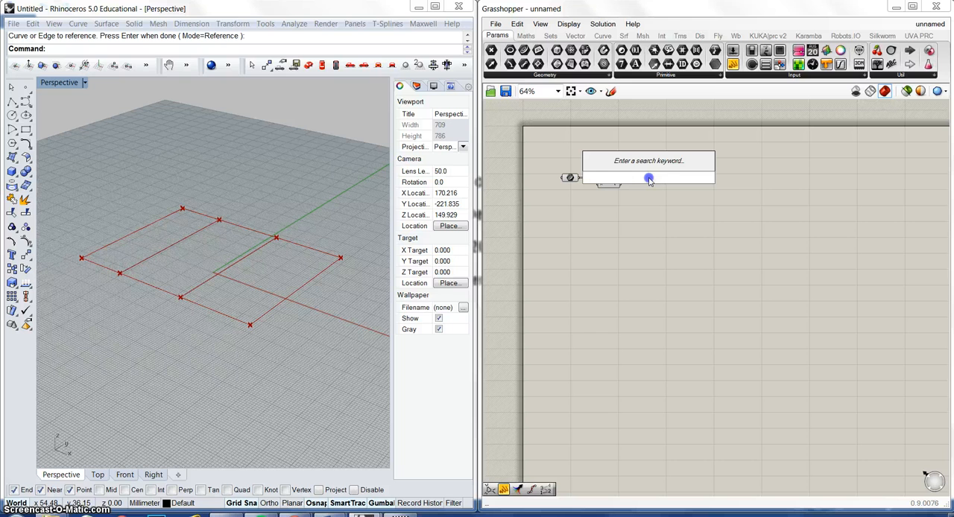
{"action": "type", "text": "line"}
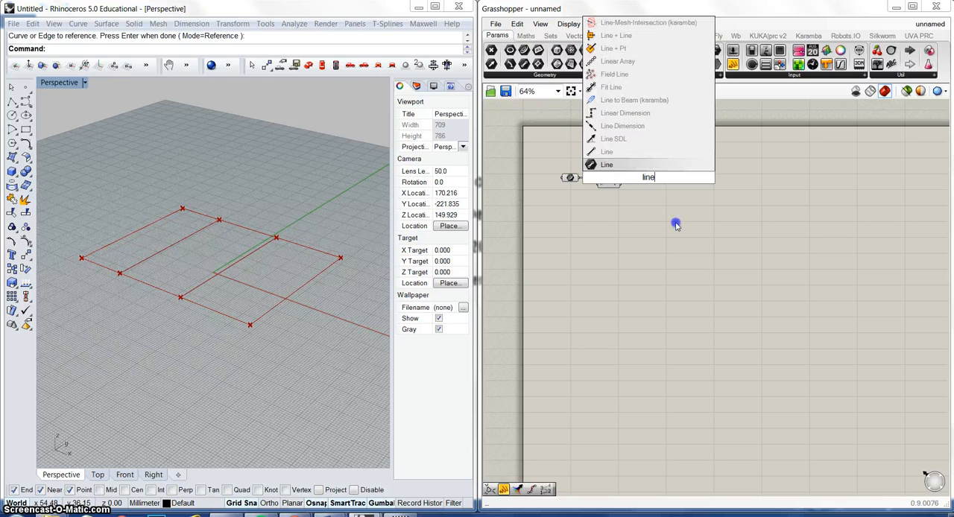
{"action": "key", "text": "BackSpace"}
{"action": "key", "text": "BackSpace"}
{"action": "key", "text": "BackSpace"}
{"action": "key", "text": "BackSpace"}
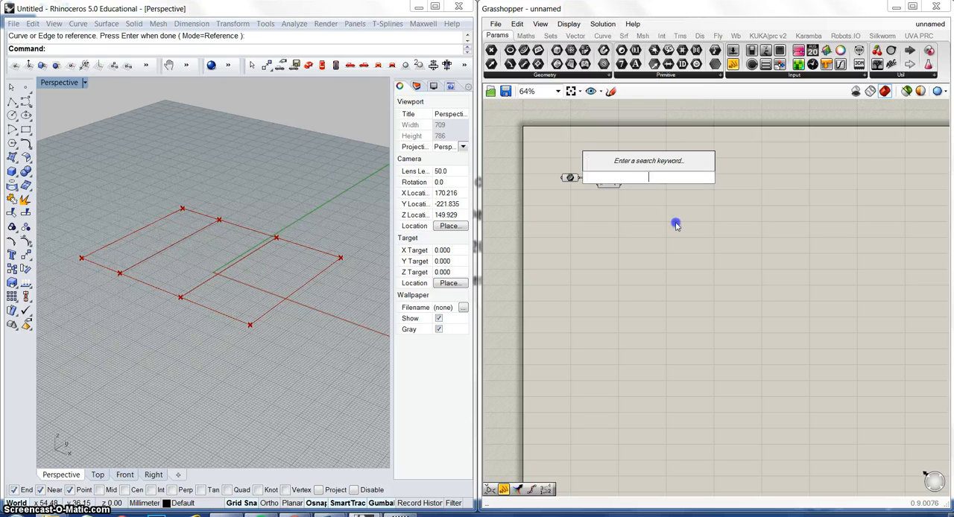
{"action": "type", "text": "in"}
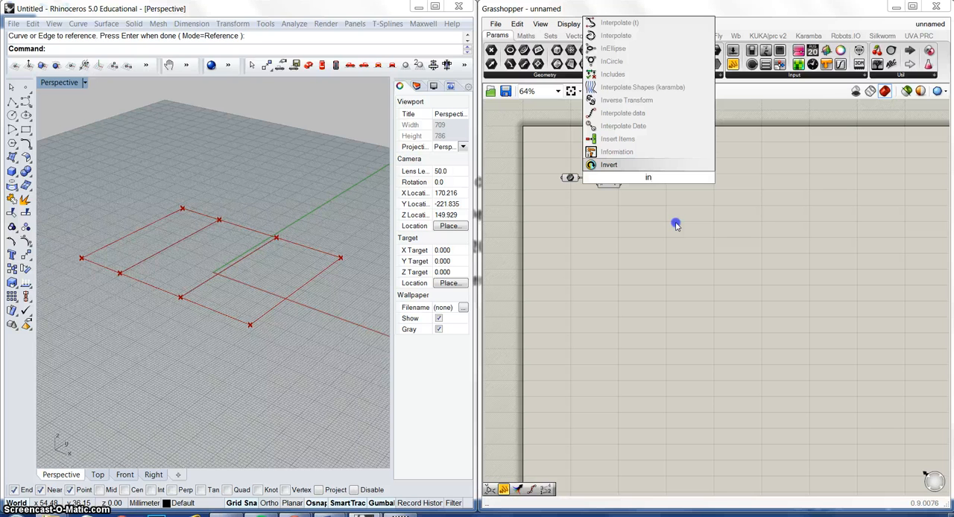
{"action": "type", "text": "t"}
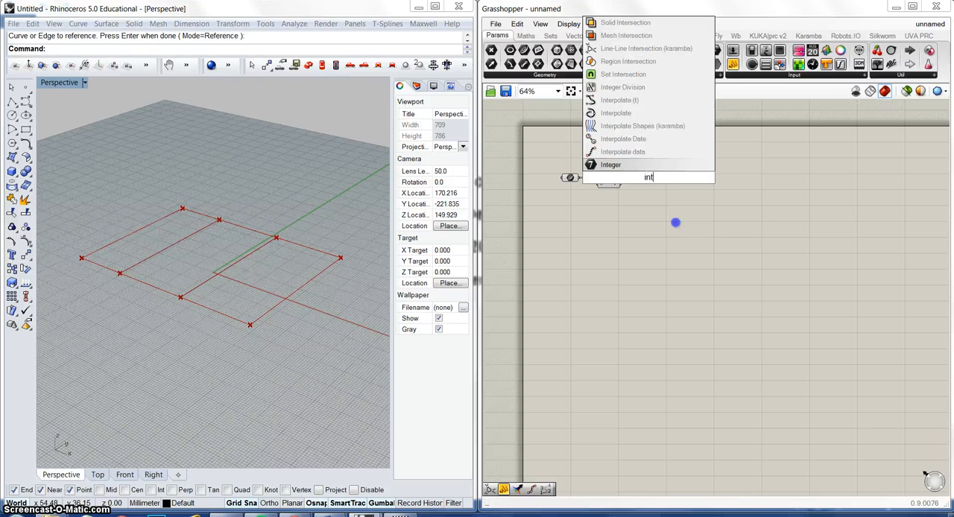
{"action": "left_click", "coordinate": [639, 49]}
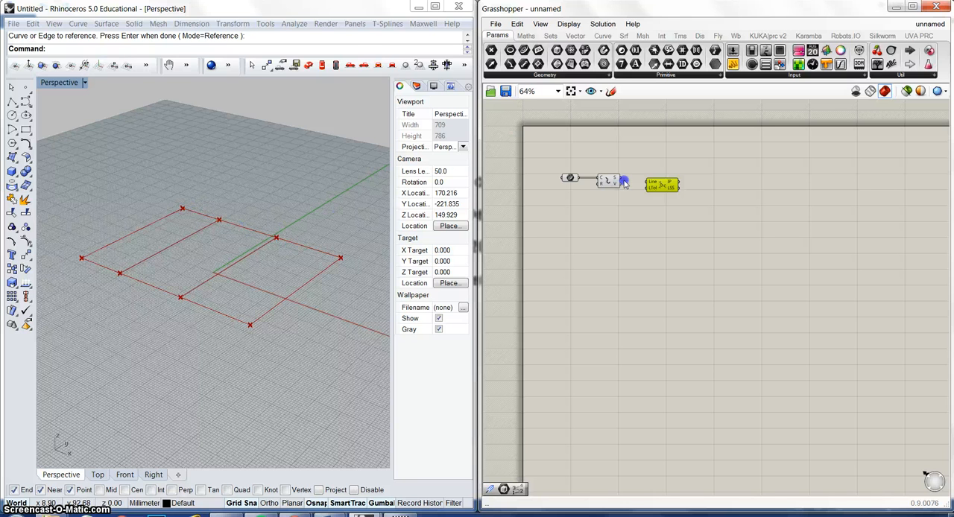
{"action": "left_click_drag", "start_coordinate": [657, 172], "coordinate": [648, 182]}
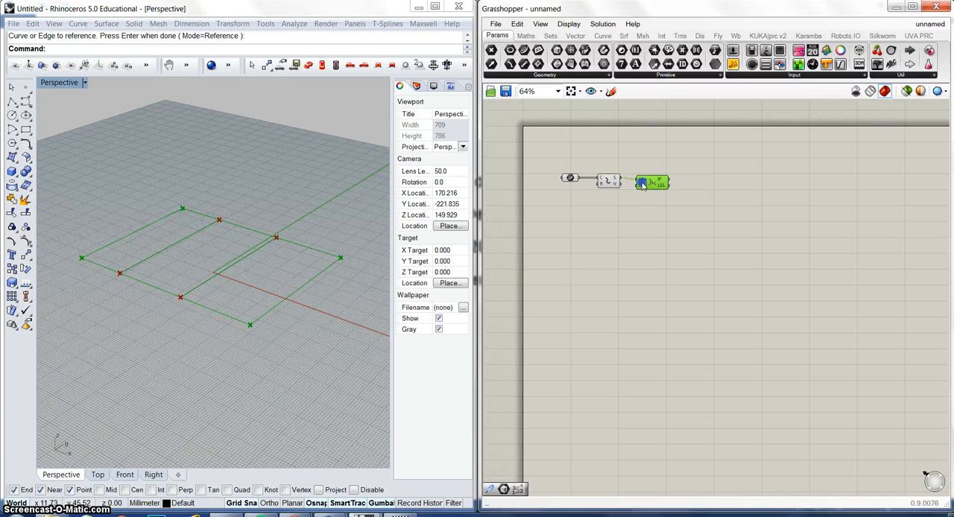
Step: Add a Karamba Line to Beam component and connect the intersection's LSS output to its Line input
{"action": "double_click", "coordinate": [703, 188]}
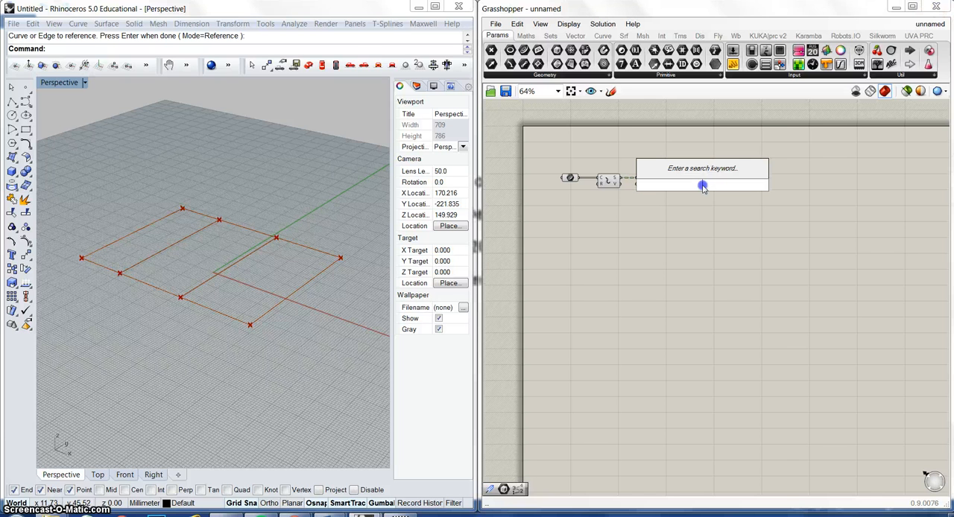
{"action": "type", "text": "lin"}
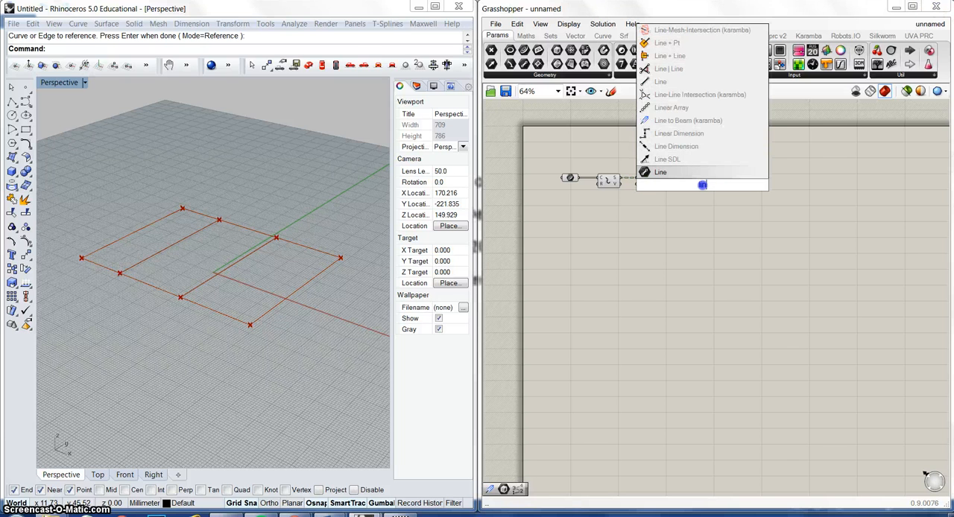
{"action": "left_click", "coordinate": [688, 120]}
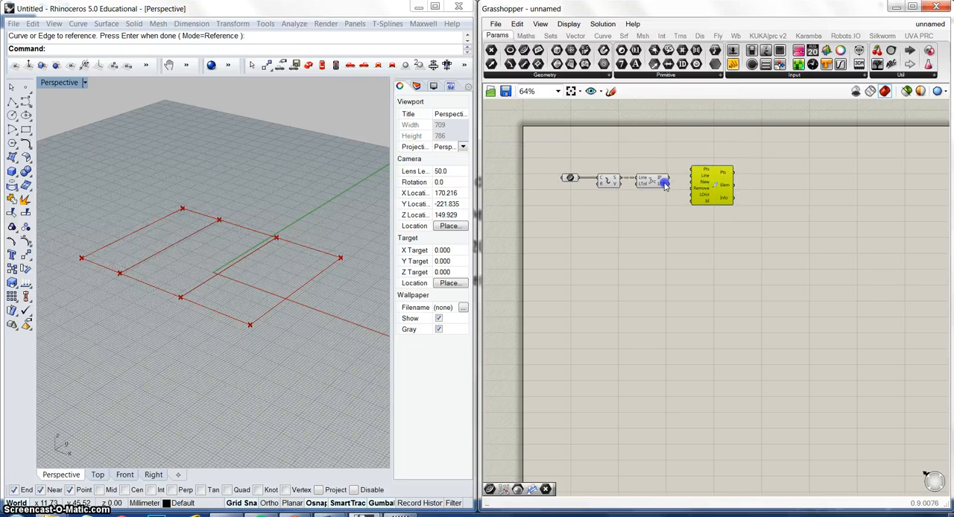
{"action": "mouse_move", "coordinate": [665, 185]}
{"action": "left_click_drag", "start_coordinate": [664, 186], "coordinate": [707, 196]}
Step: Add a Karamba Assemble Model component and connect the beams' Elem output to its Elem input
{"action": "double_click", "coordinate": [778, 200]}
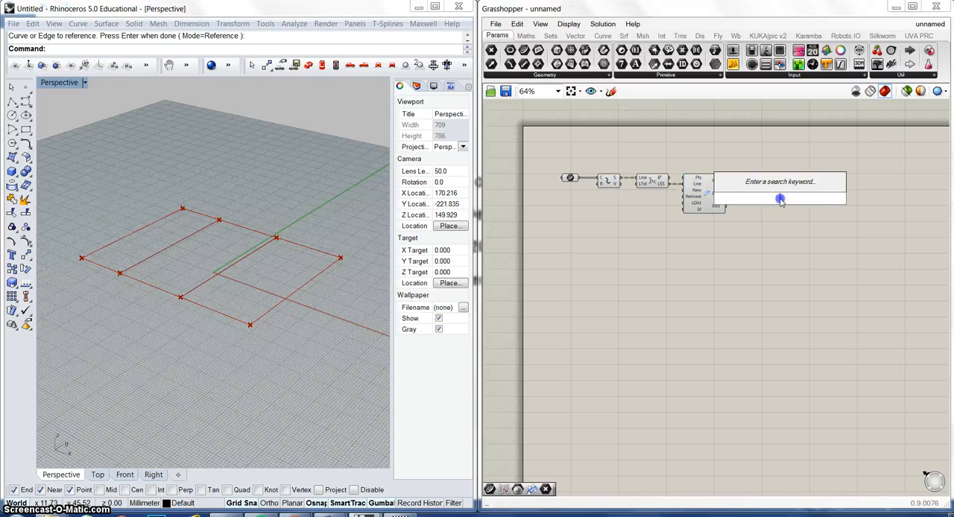
{"action": "type", "text": "asse"}
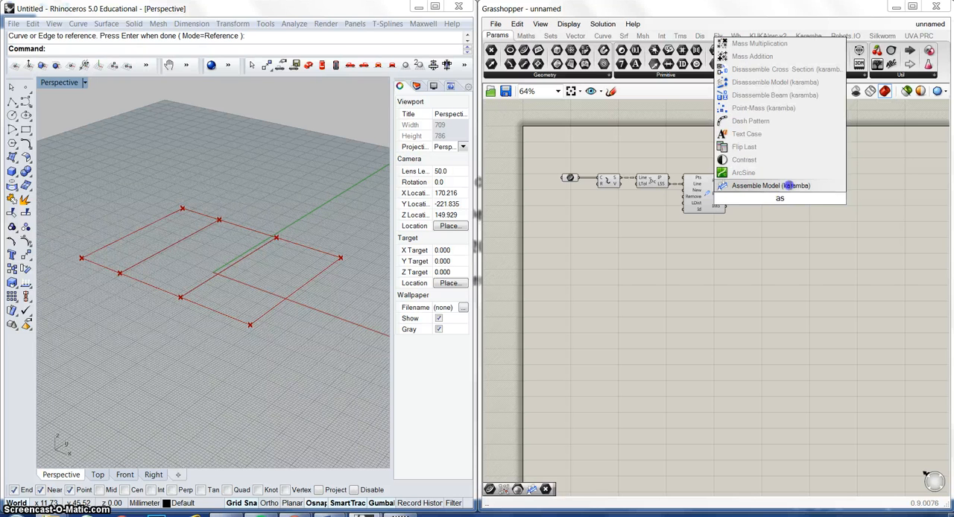
{"action": "left_click", "coordinate": [788, 185]}
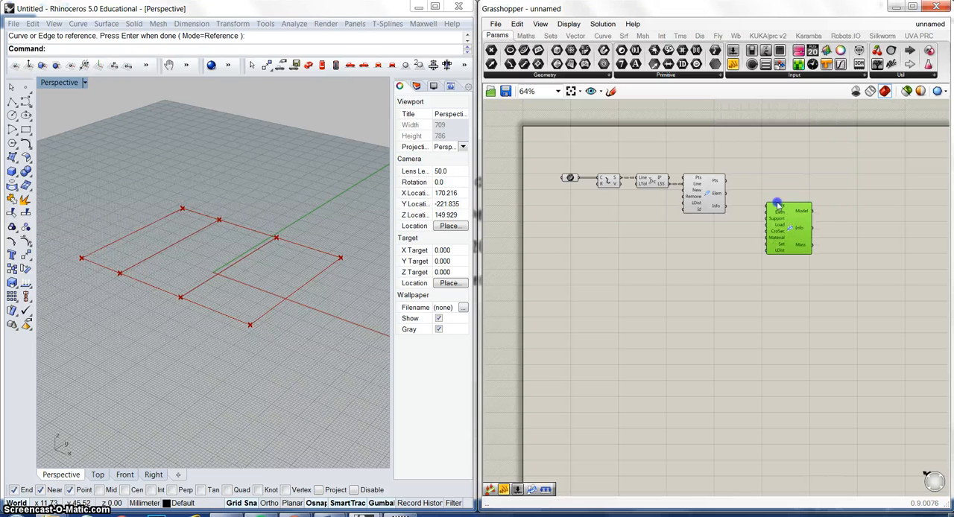
{"action": "left_click_drag", "start_coordinate": [725, 196], "coordinate": [774, 244]}
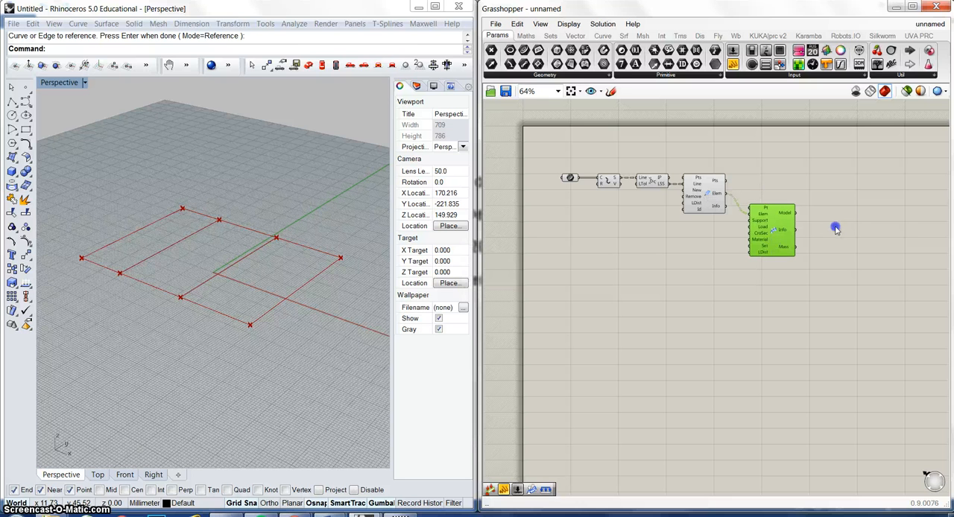
Step: Add a Karamba Model View component beside the Assemble Model component
{"action": "double_click", "coordinate": [830, 225]}
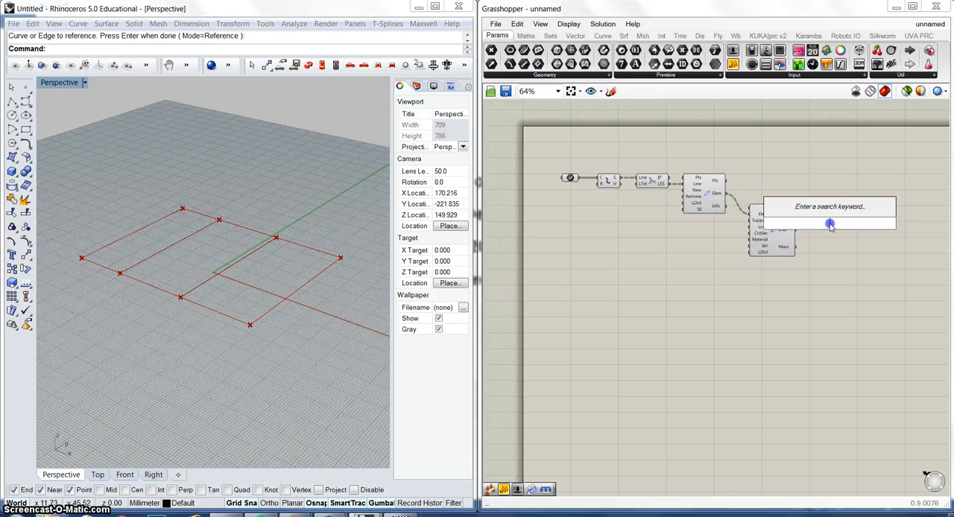
{"action": "type", "text": "mod"}
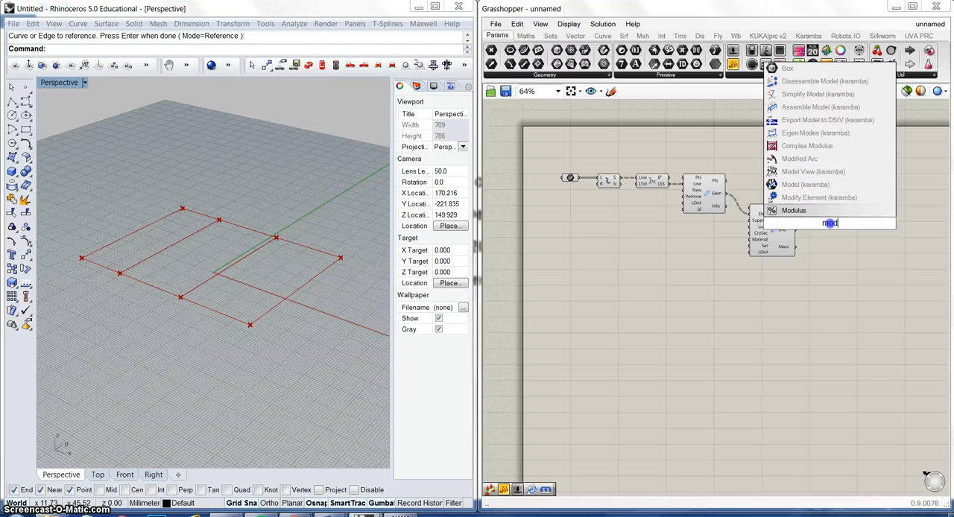
{"action": "left_click", "coordinate": [826, 172]}
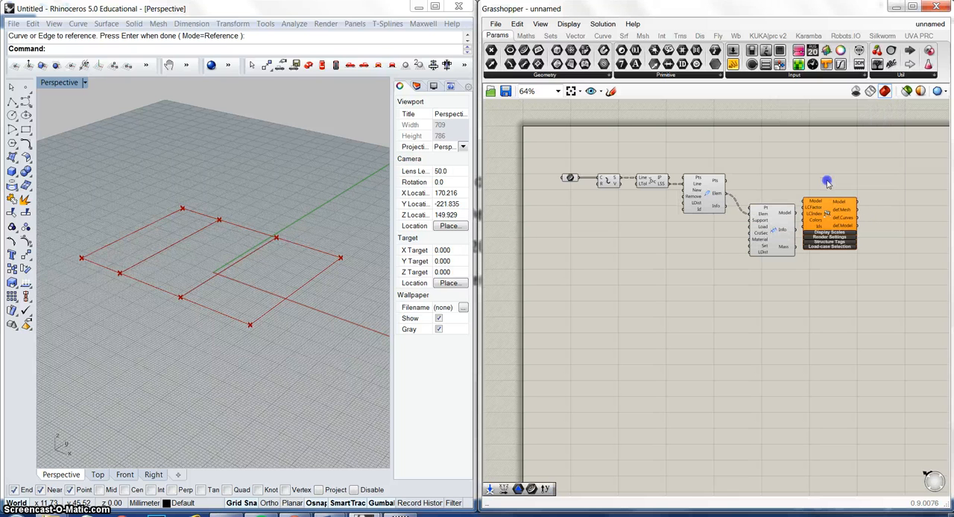
Step: Connect the Assemble Model's Model output to the Model View's Model input and expand the Model View's Structure Tags options
{"action": "left_click_drag", "start_coordinate": [858, 221], "coordinate": [863, 232]}
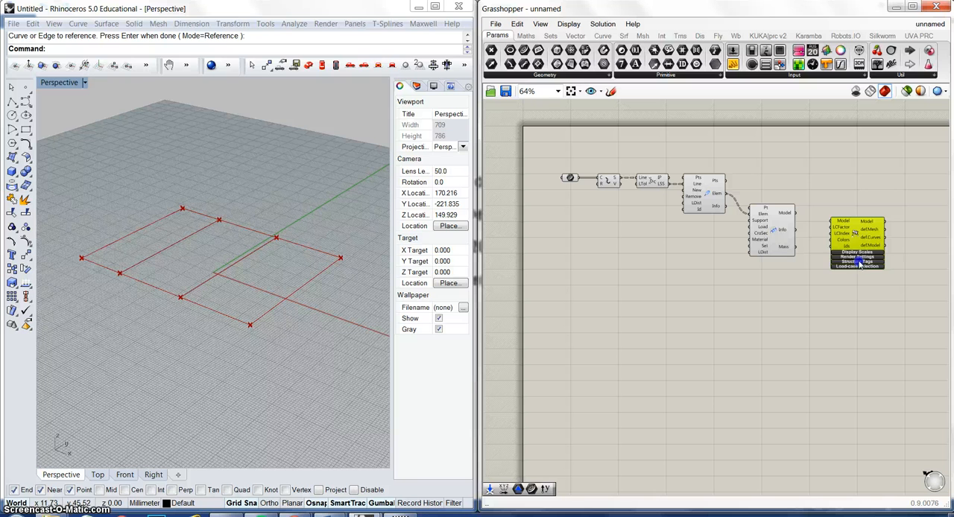
{"action": "left_click", "coordinate": [860, 269]}
{"action": "left_click_drag", "start_coordinate": [796, 215], "coordinate": [833, 236]}
{"action": "left_click_drag", "start_coordinate": [880, 260], "coordinate": [864, 245]}
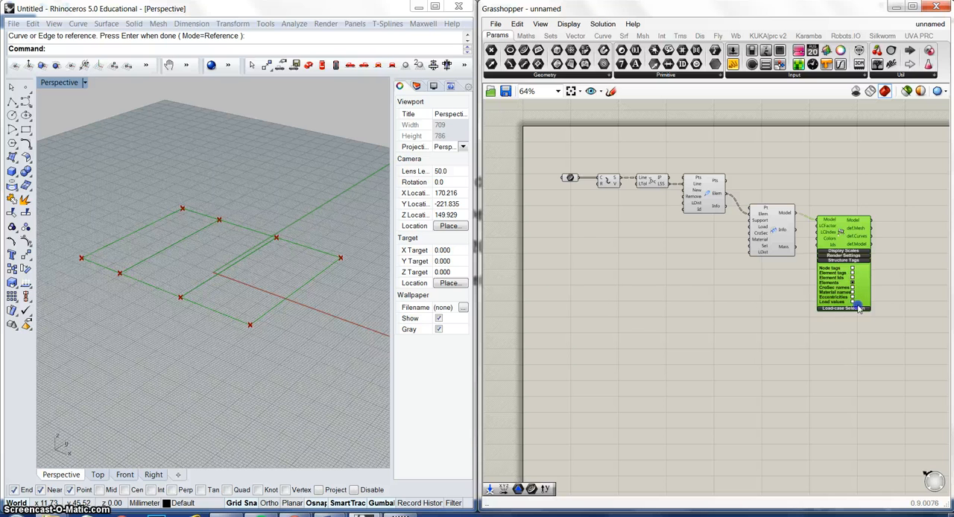
Step: Enable Element Ids, Element tags and Node tags in the Model View's structure tags
{"action": "scroll", "coordinate": [854, 288], "scroll_direction": "up", "scroll_amount": 5}
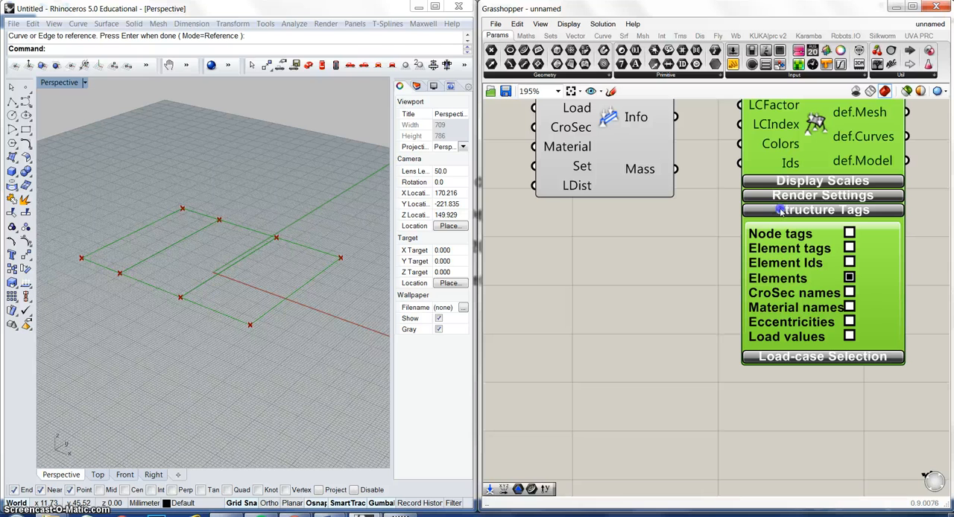
{"action": "left_click", "coordinate": [850, 249]}
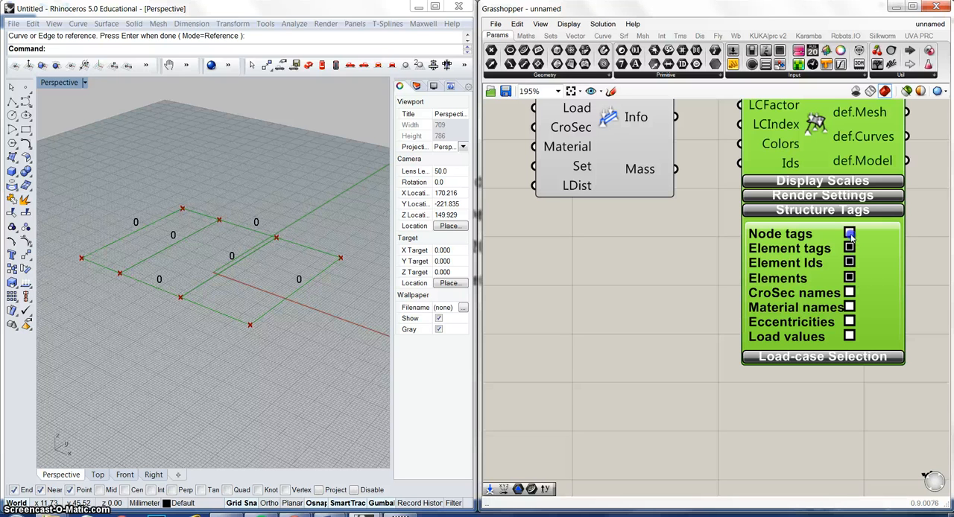
{"action": "left_click", "coordinate": [850, 234]}
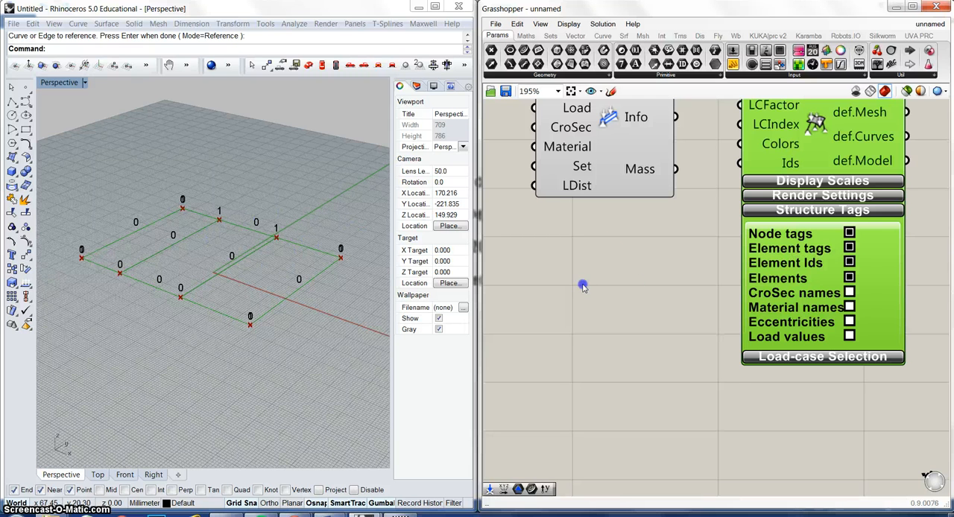
Step: Flatten the Explode component's segments output (S)
{"action": "right_click_drag", "start_coordinate": [656, 369], "coordinate": [705, 409]}
{"action": "right_click_drag", "start_coordinate": [560, 273], "coordinate": [613, 313]}
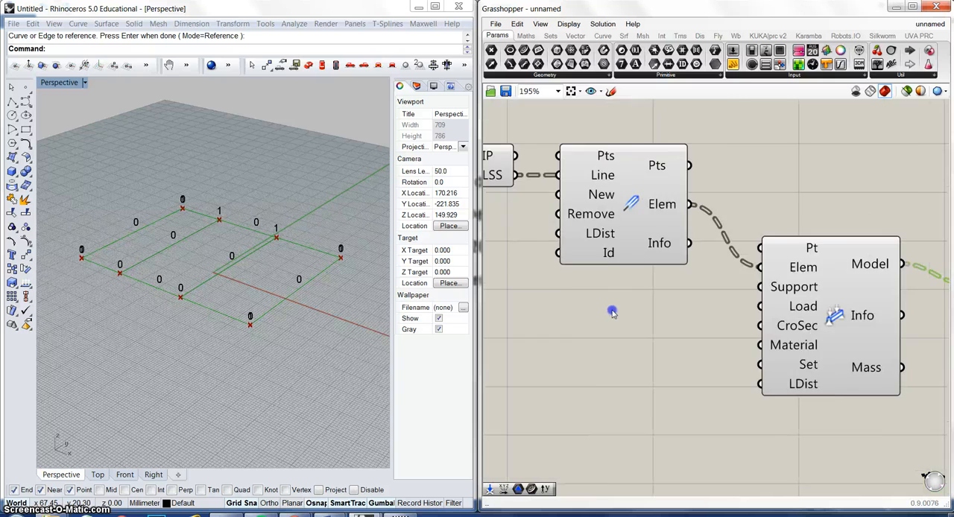
{"action": "scroll", "coordinate": [612, 312], "scroll_direction": "down", "scroll_amount": 2}
{"action": "right_click_drag", "start_coordinate": [563, 290], "coordinate": [731, 316]}
{"action": "scroll", "coordinate": [607, 245], "scroll_direction": "up", "scroll_amount": 3}
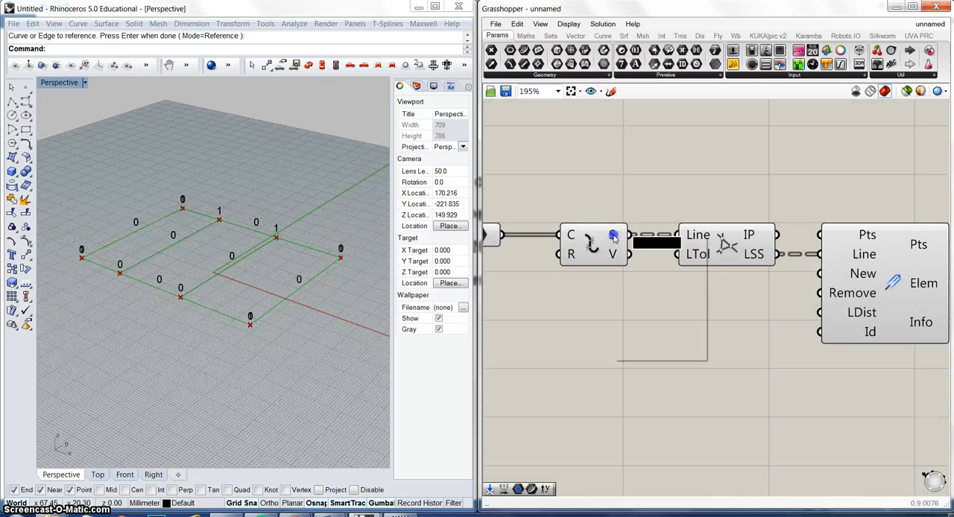
{"action": "right_click", "coordinate": [612, 237]}
{"action": "left_click", "coordinate": [645, 298]}
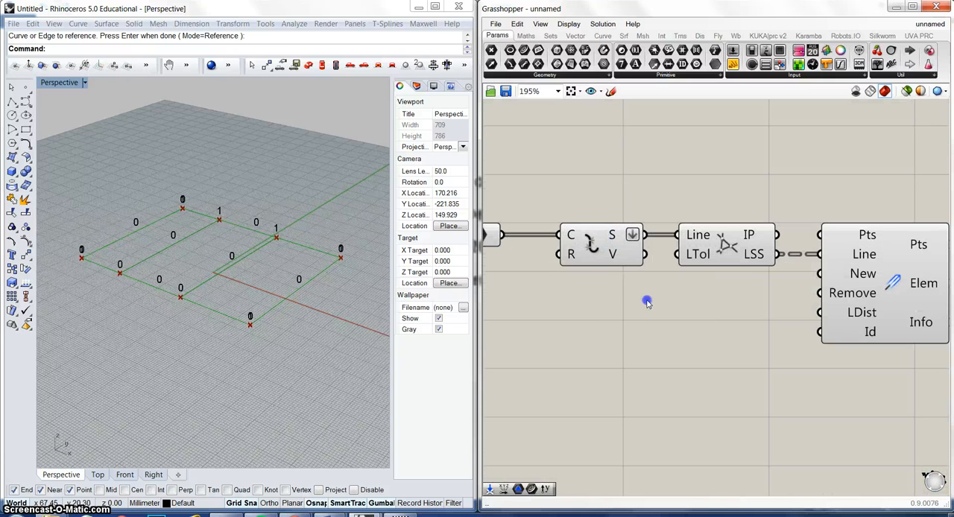
Step: Flatten the LSS output of the Line-Line Intersection component
{"action": "right_click_drag", "start_coordinate": [689, 293], "coordinate": [535, 252]}
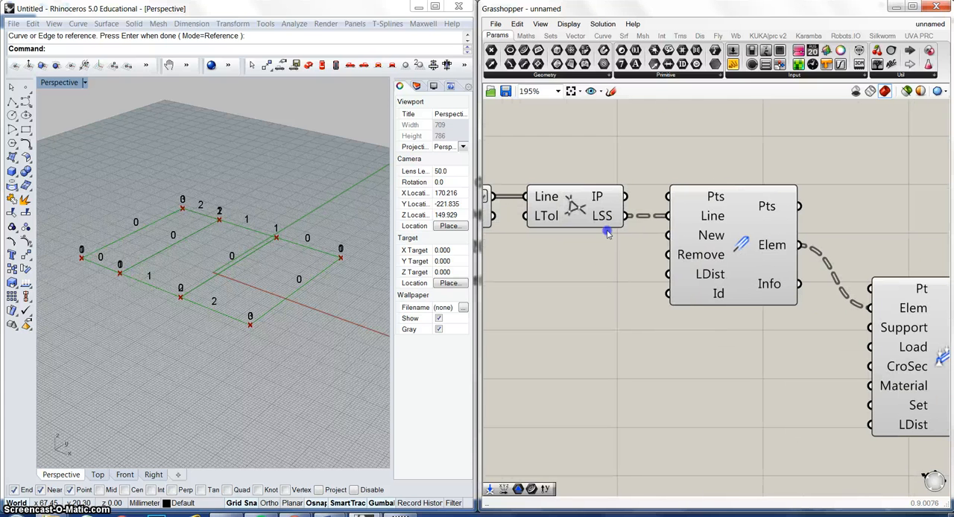
{"action": "right_click", "coordinate": [604, 218]}
{"action": "left_click", "coordinate": [641, 279]}
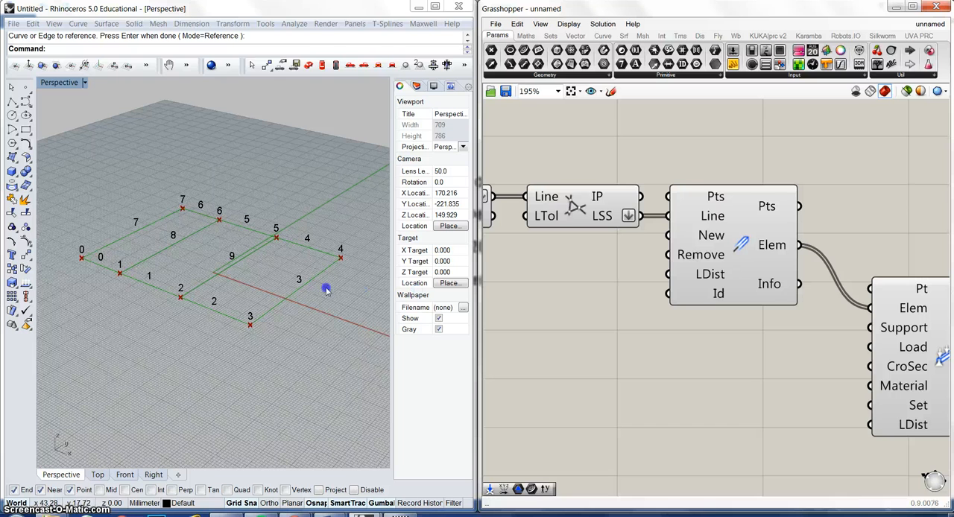
Step: Turn off Node tags in the Model View, keeping Element tags, Element Ids and Elements enabled
{"action": "right_click_drag", "start_coordinate": [566, 385], "coordinate": [516, 317]}
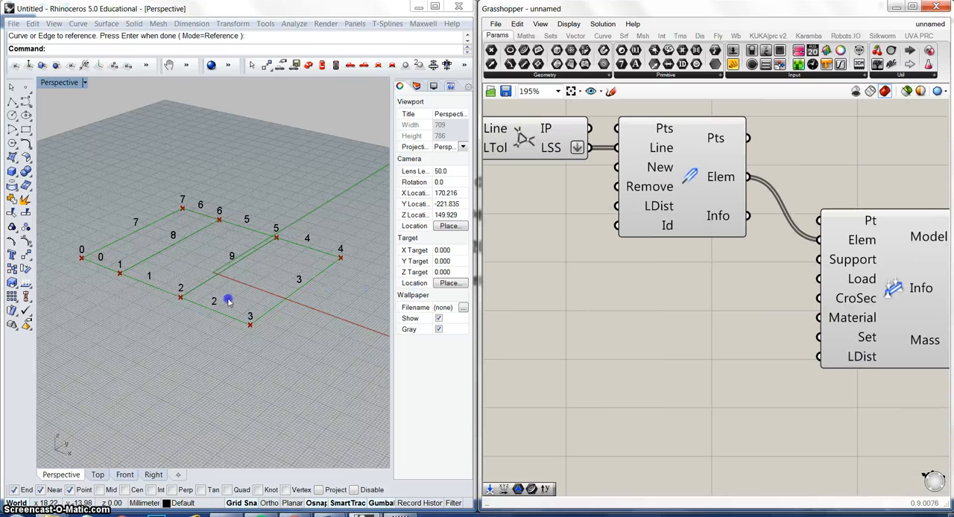
{"action": "scroll", "coordinate": [585, 367], "scroll_direction": "down", "scroll_amount": 5}
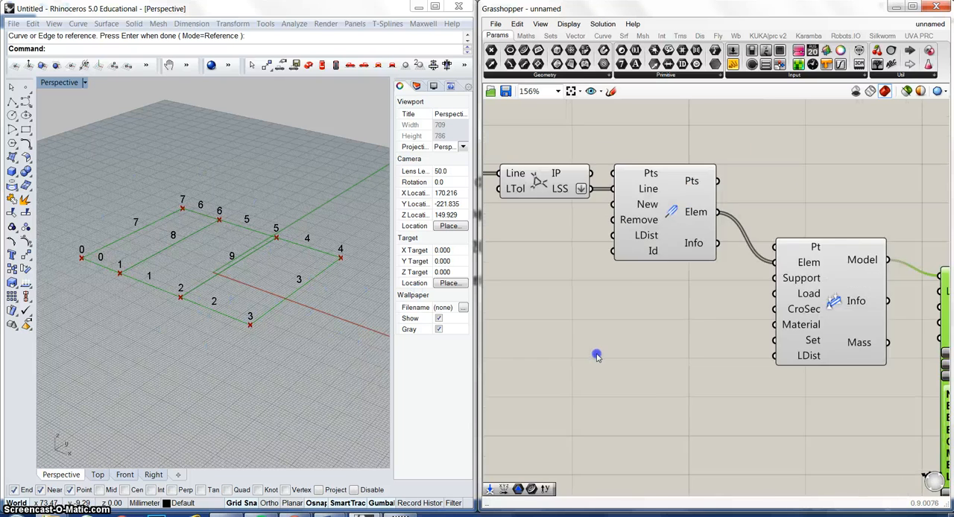
{"action": "right_click_drag", "start_coordinate": [614, 351], "coordinate": [556, 329]}
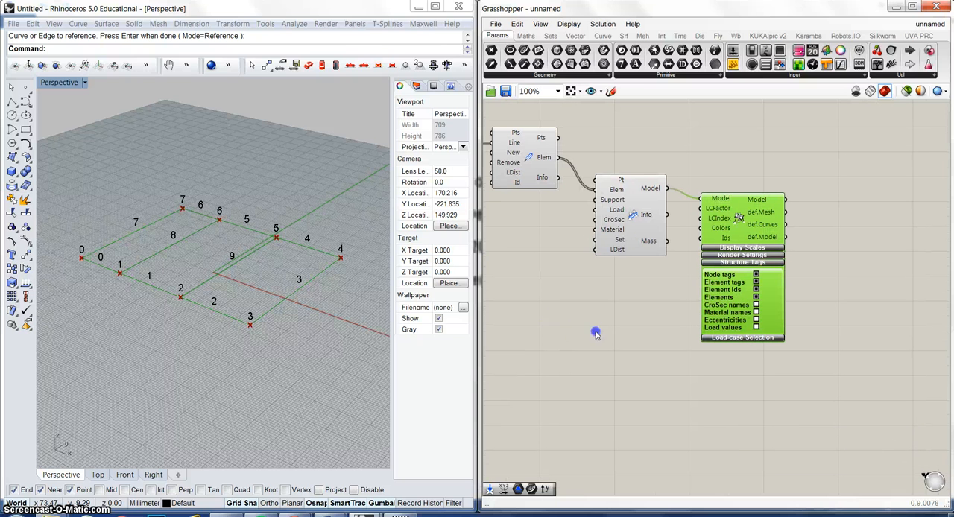
{"action": "left_click", "coordinate": [757, 275]}
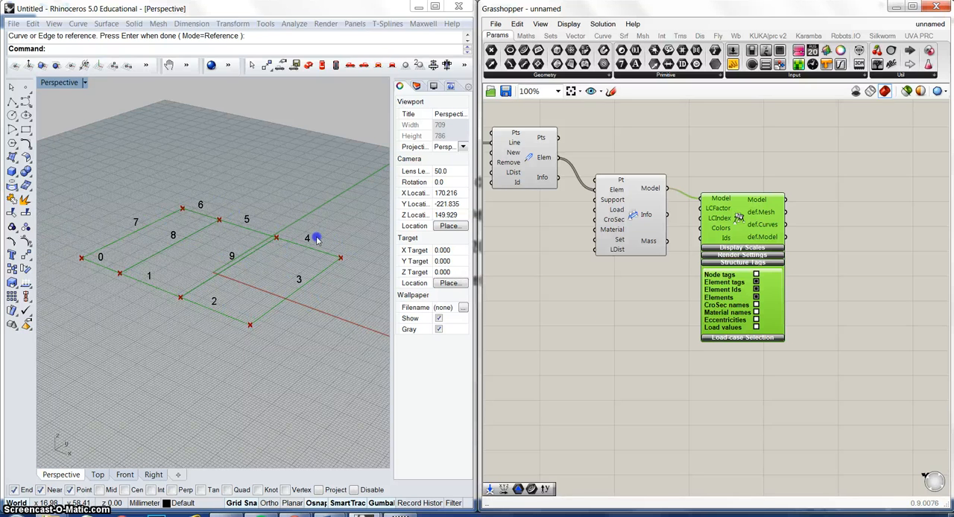
{"action": "left_click", "coordinate": [755, 275]}
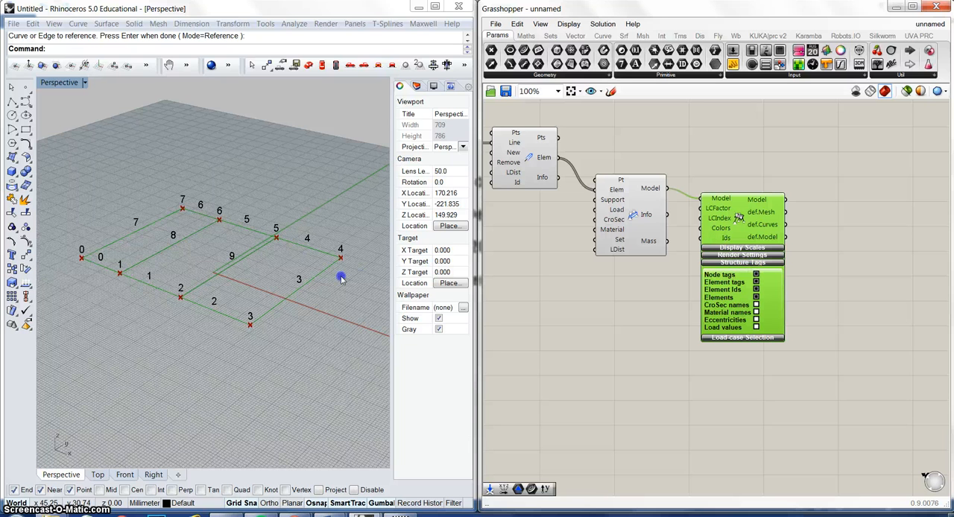
{"action": "left_click", "coordinate": [756, 275]}
Step: Add a Karamba Support component below the Line to Beam component
{"action": "right_click_drag", "start_coordinate": [585, 290], "coordinate": [792, 318]}
{"action": "scroll", "coordinate": [596, 258], "scroll_direction": "down", "scroll_amount": 3}
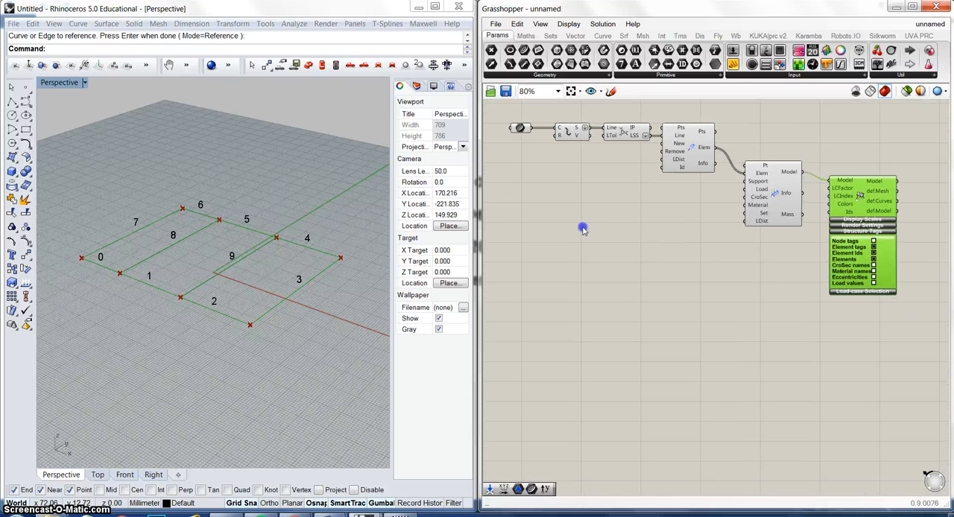
{"action": "double_click", "coordinate": [618, 239]}
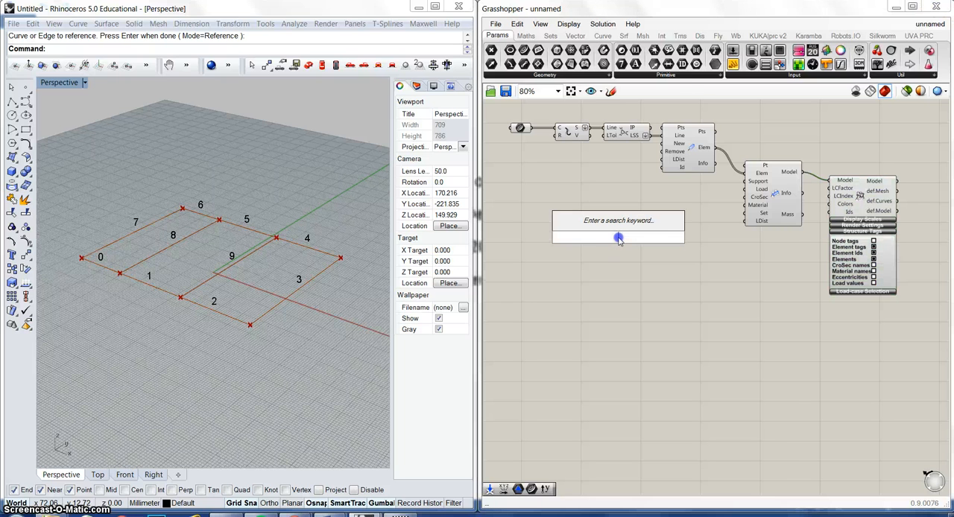
{"action": "type", "text": "sup"}
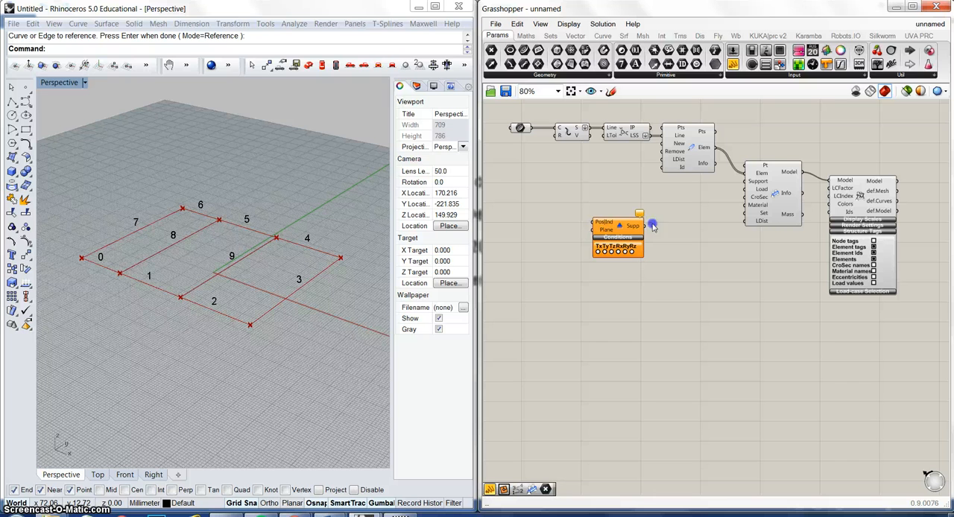
{"action": "left_click_drag", "start_coordinate": [622, 225], "coordinate": [646, 232]}
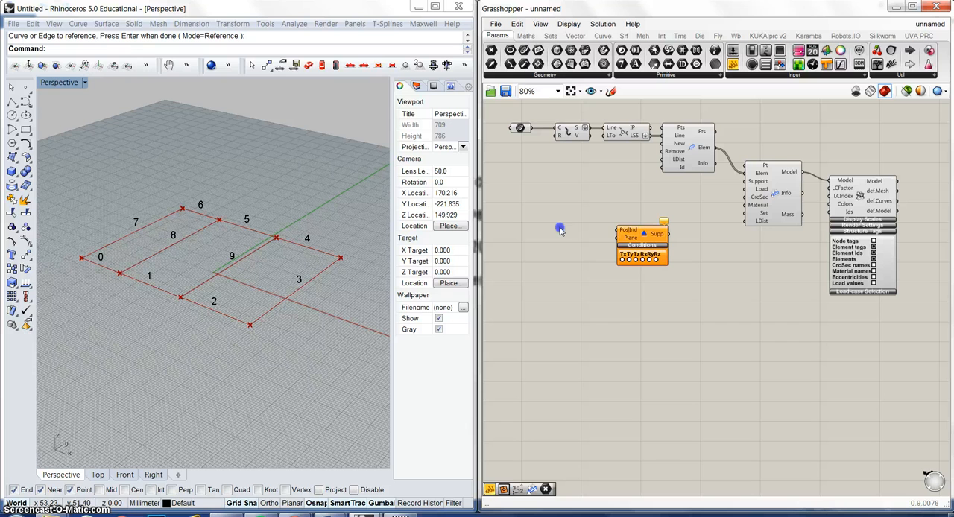
Step: Add a Point parameter in front of the Support component
{"action": "double_click", "coordinate": [560, 230]}
{"action": "type", "text": "pt"}
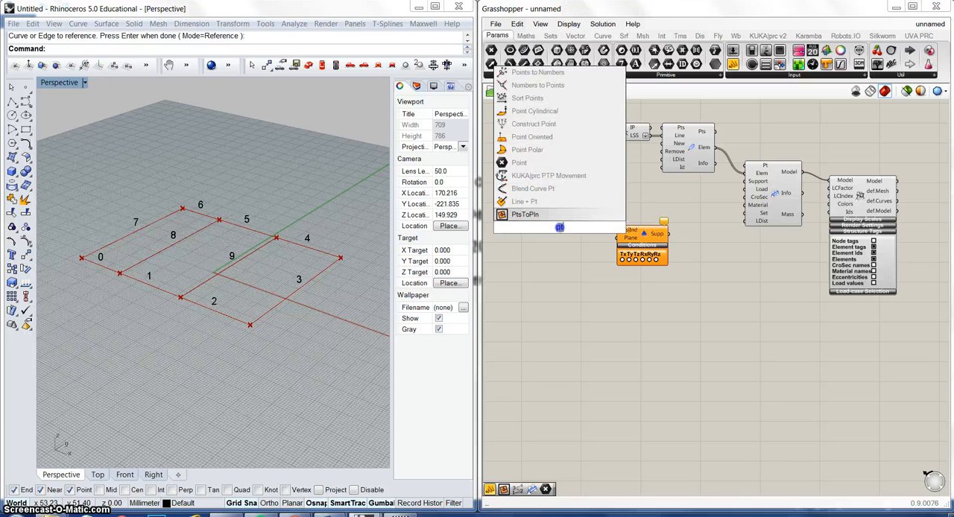
{"action": "key", "text": "Up"}
{"action": "key", "text": "Up"}
{"action": "key", "text": "Up"}
{"action": "key", "text": "Up"}
{"action": "key", "text": "Return"}
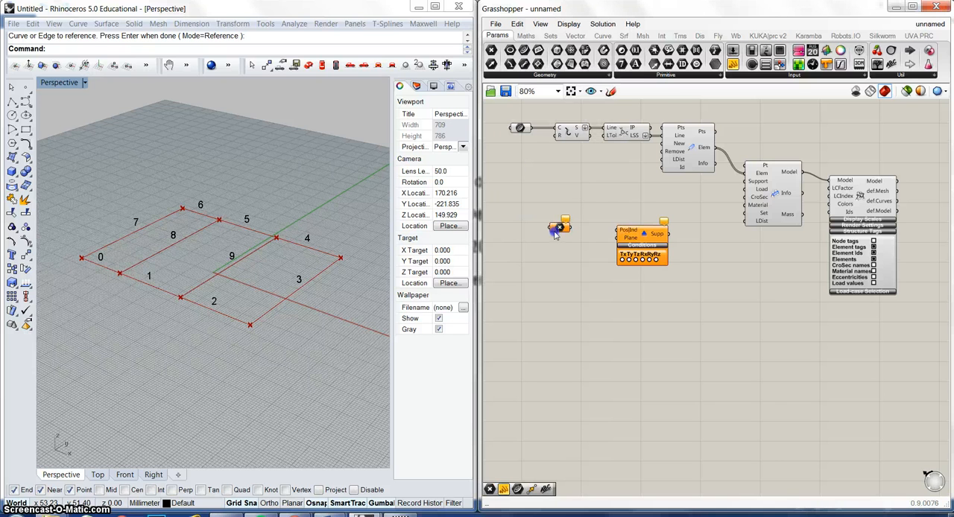
Step: Set the Point parameter to the rectangle's four corners and wire it through the Support's Pos|Ind input into the Assemble Model's Support input
{"action": "right_click", "coordinate": [558, 228]}
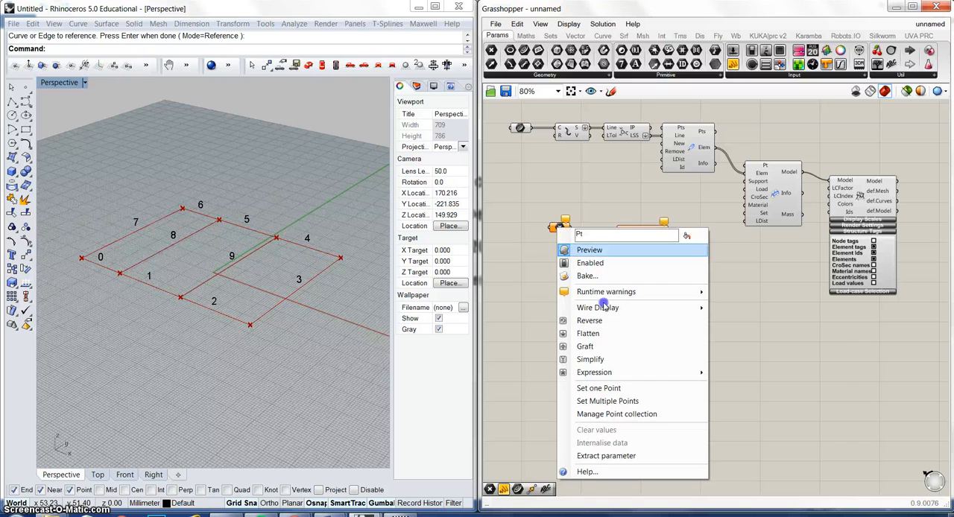
{"action": "left_click", "coordinate": [607, 401]}
{"action": "left_click", "coordinate": [340, 257]}
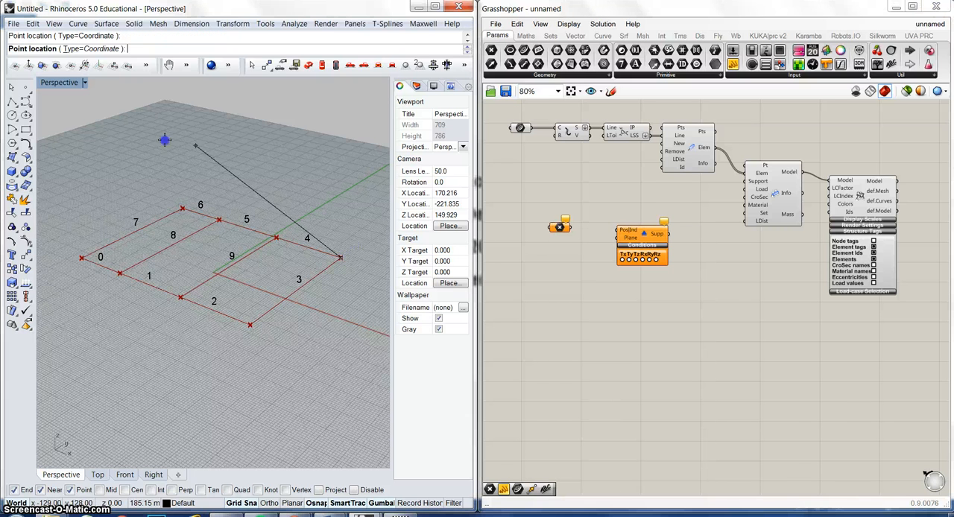
{"action": "left_click", "coordinate": [184, 207]}
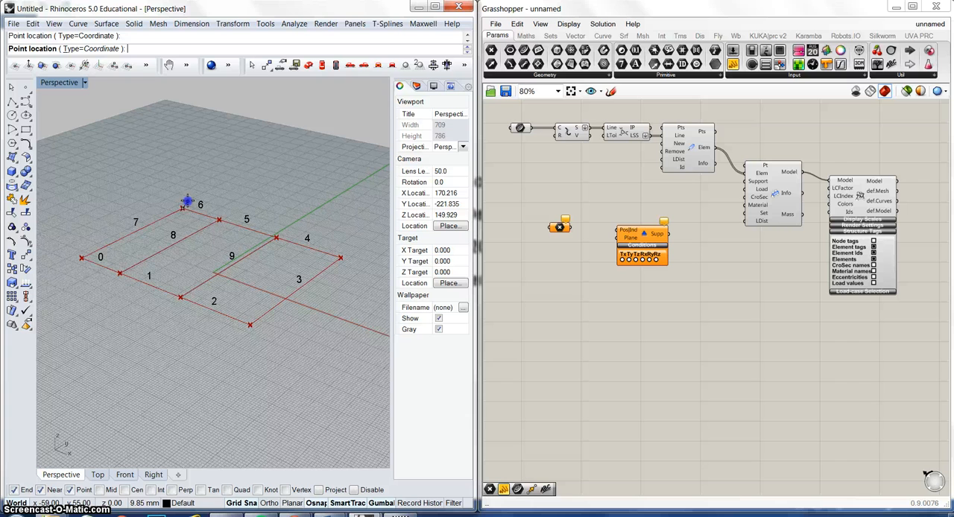
{"action": "left_click", "coordinate": [83, 258]}
{"action": "left_click", "coordinate": [249, 326]}
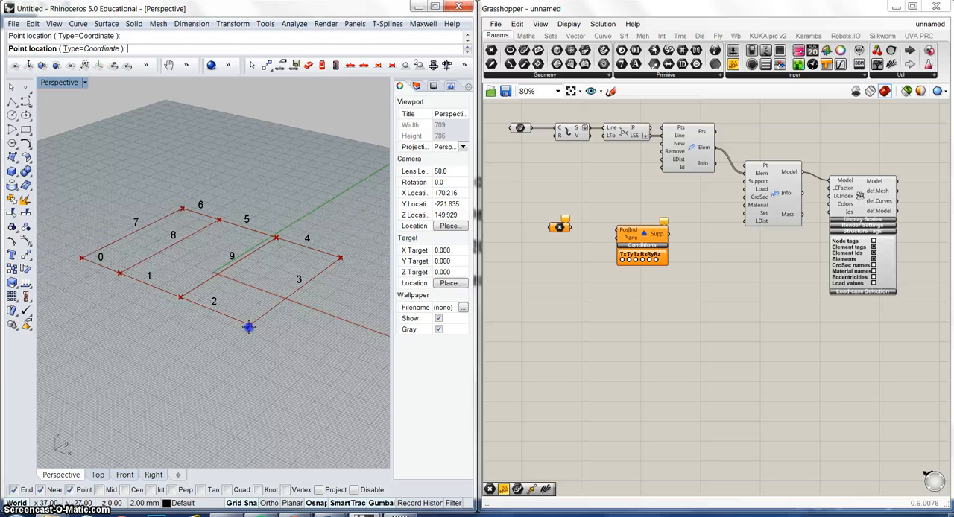
{"action": "key", "text": "Return"}
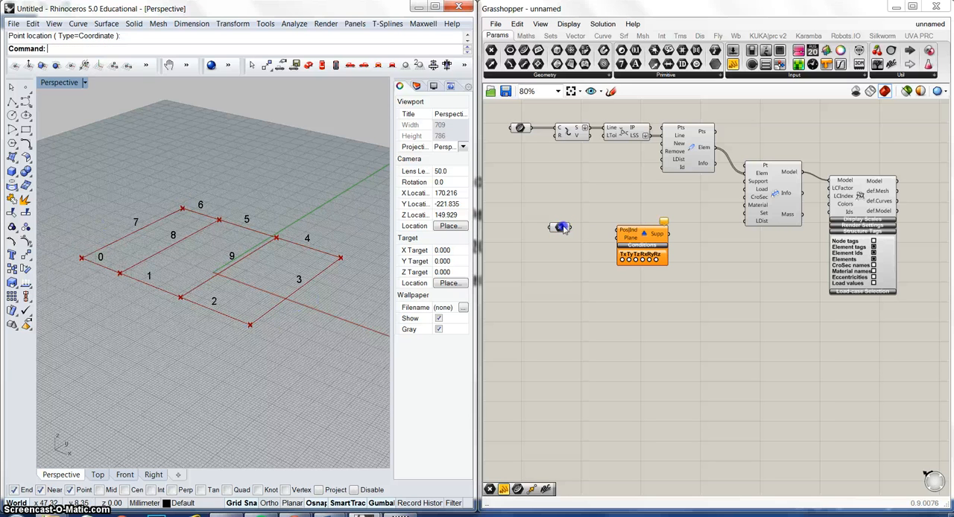
{"action": "left_click_drag", "start_coordinate": [568, 228], "coordinate": [753, 183]}
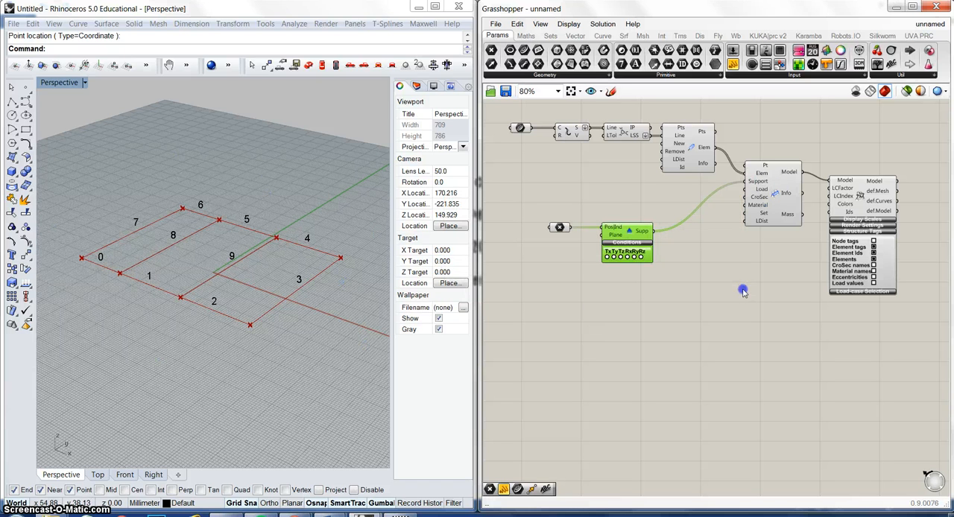
Step: Fix the Tx, Ty and Tz translations in the Support component's conditions
{"action": "left_click", "coordinate": [606, 257]}
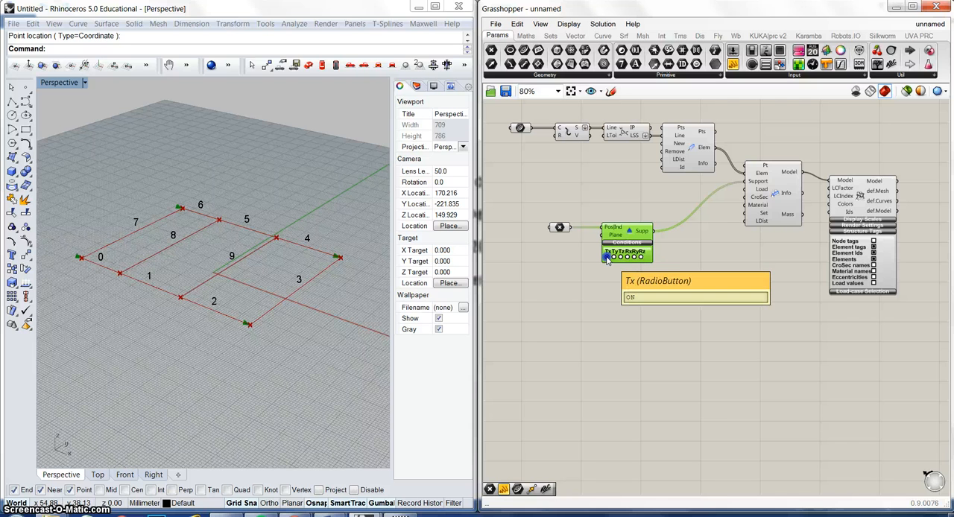
{"action": "scroll", "coordinate": [607, 259], "scroll_direction": "up", "scroll_amount": 3}
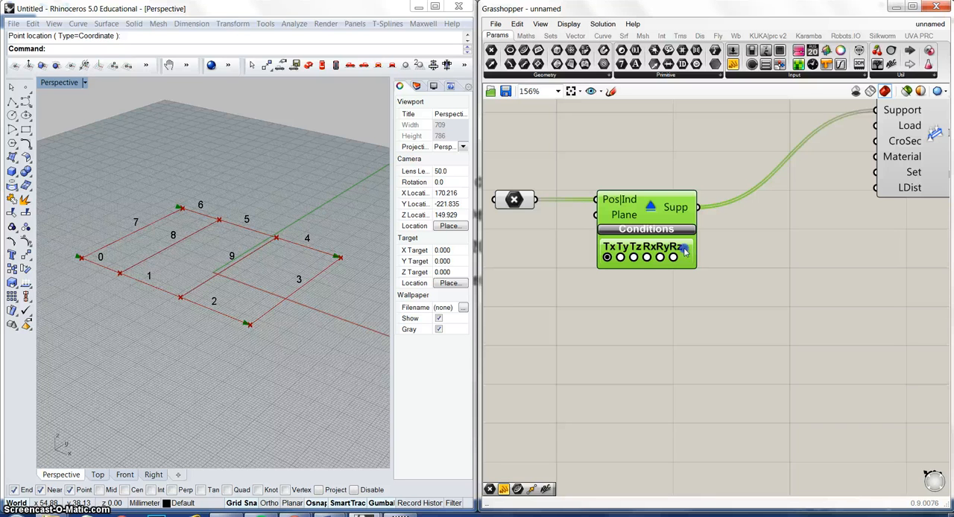
{"action": "left_click", "coordinate": [621, 258]}
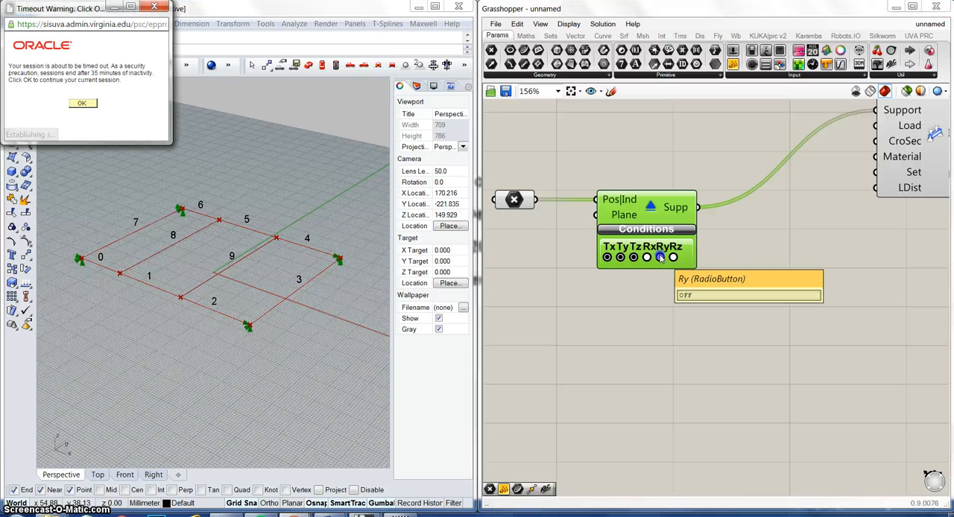
Step: Dismiss the browser's session timeout warnings and bring the whole component definition back into view
{"action": "left_click", "coordinate": [155, 8]}
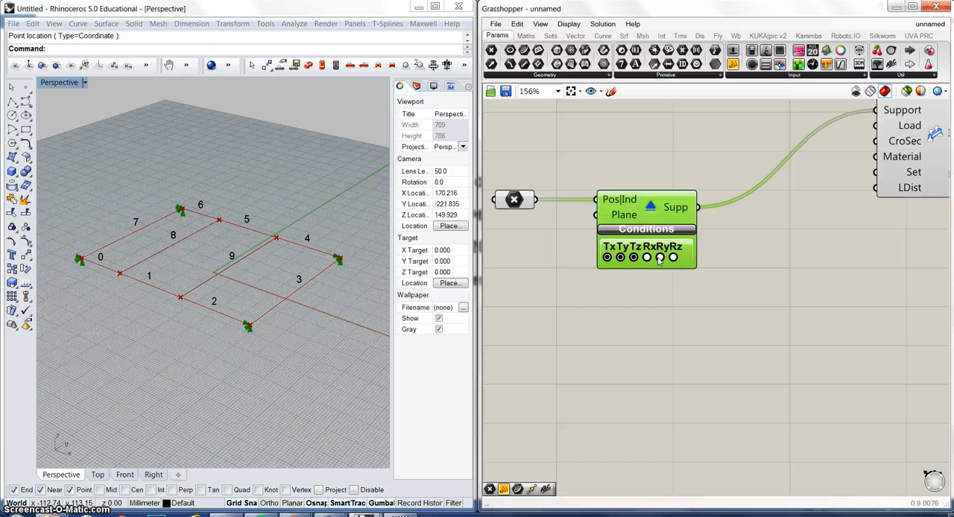
{"action": "scroll", "coordinate": [646, 292], "scroll_direction": "down", "scroll_amount": 3}
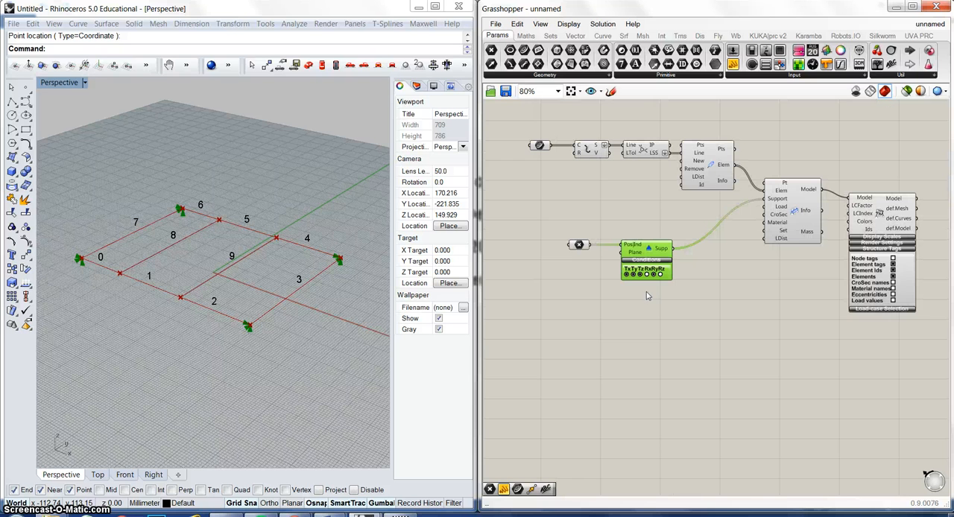
{"action": "right_click_drag", "start_coordinate": [727, 309], "coordinate": [712, 336]}
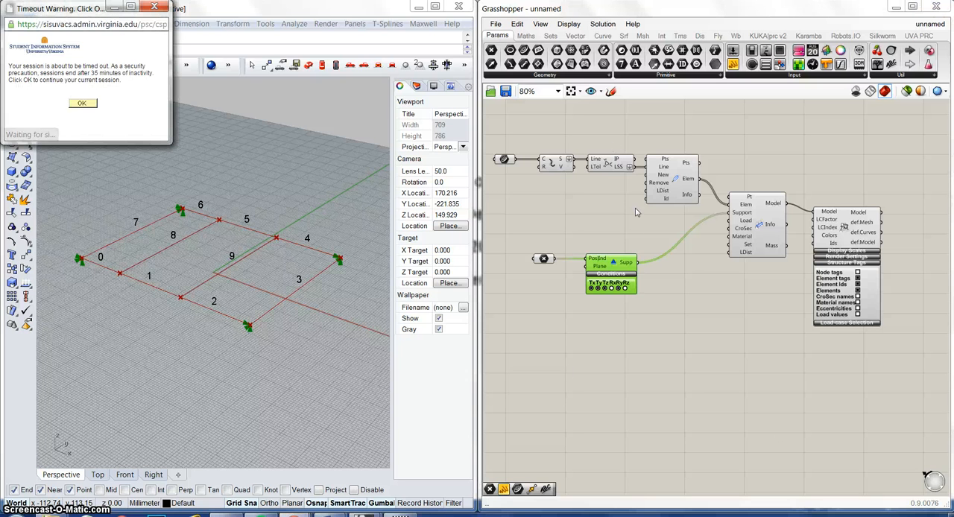
{"action": "left_click", "coordinate": [154, 6]}
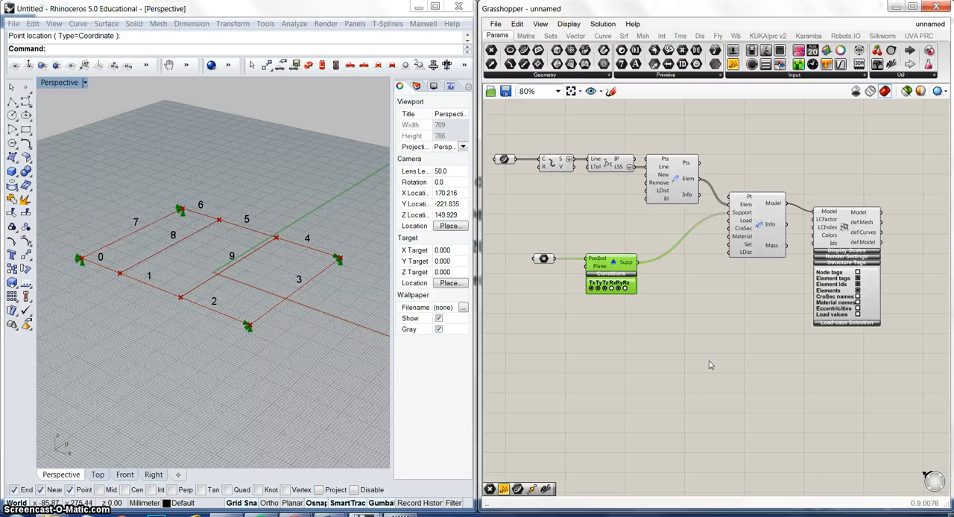